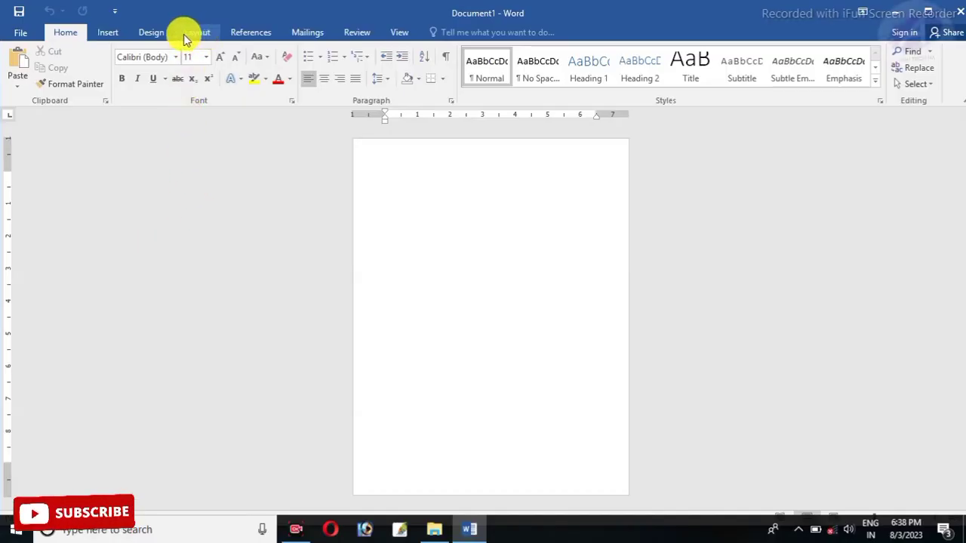
Step: Set the page to A4 paper size with Narrow 0.5" margins
{"action": "left_click", "coordinate": [197, 33]}
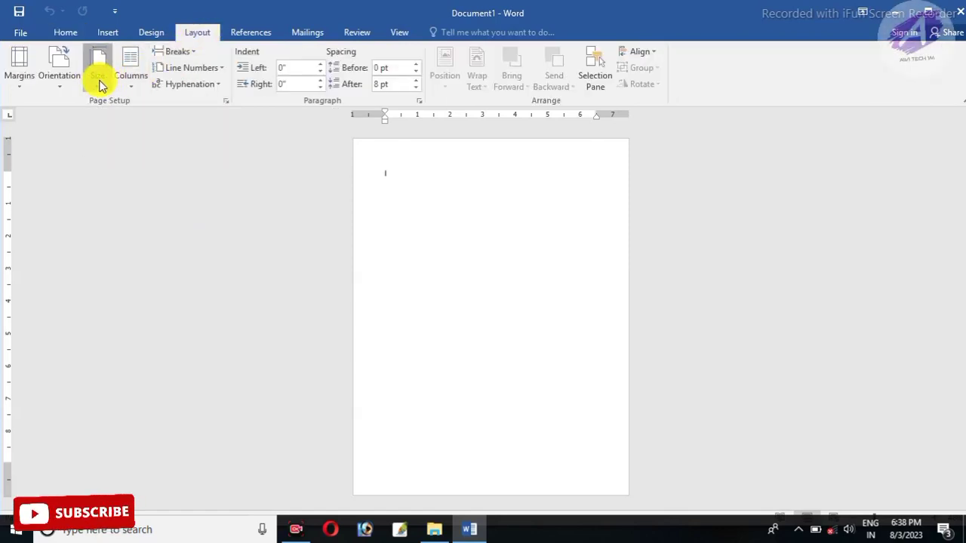
{"action": "left_click", "coordinate": [102, 85]}
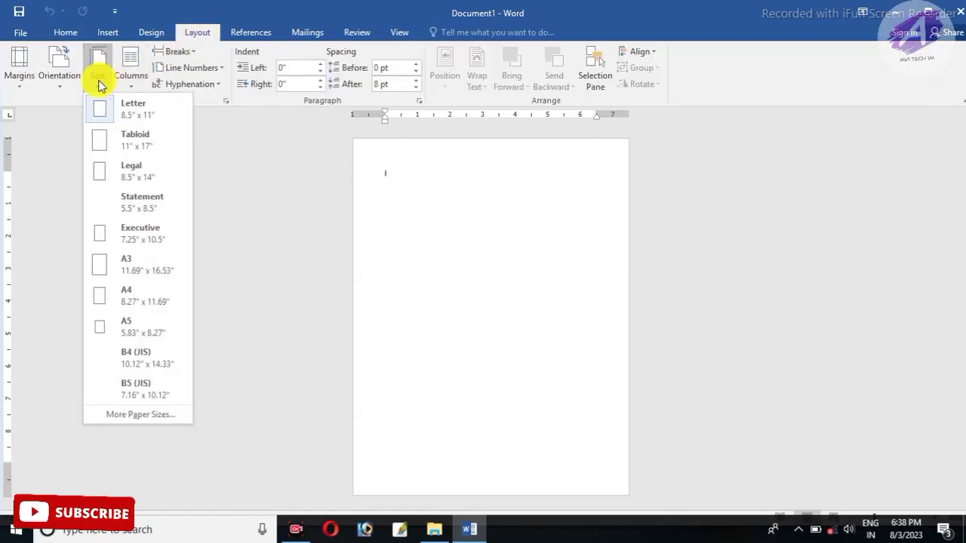
{"action": "left_click", "coordinate": [130, 300]}
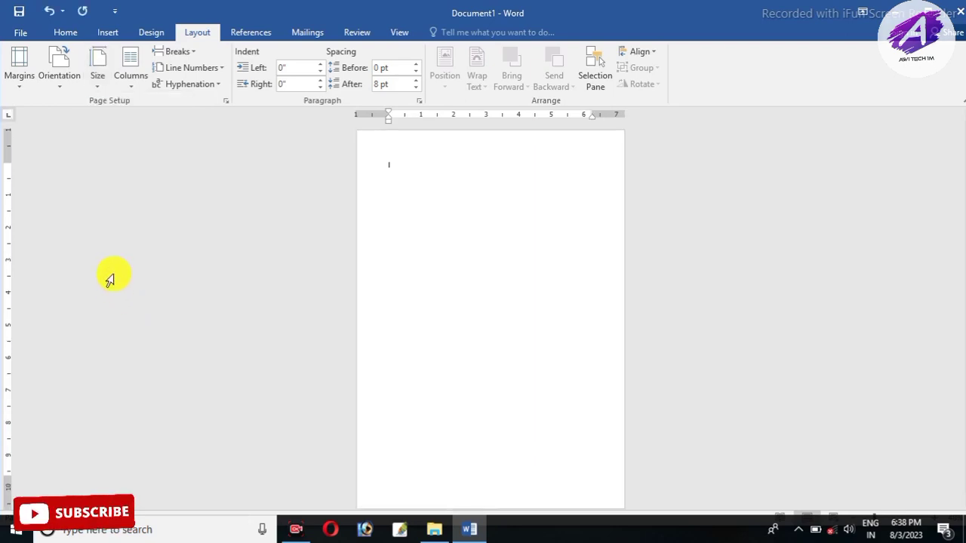
{"action": "left_click", "coordinate": [26, 87]}
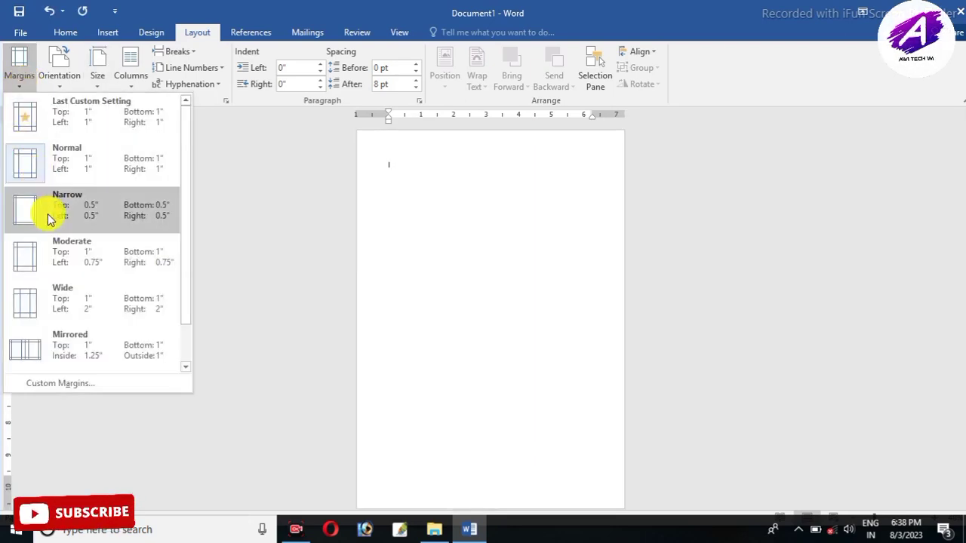
{"action": "left_click", "coordinate": [79, 213]}
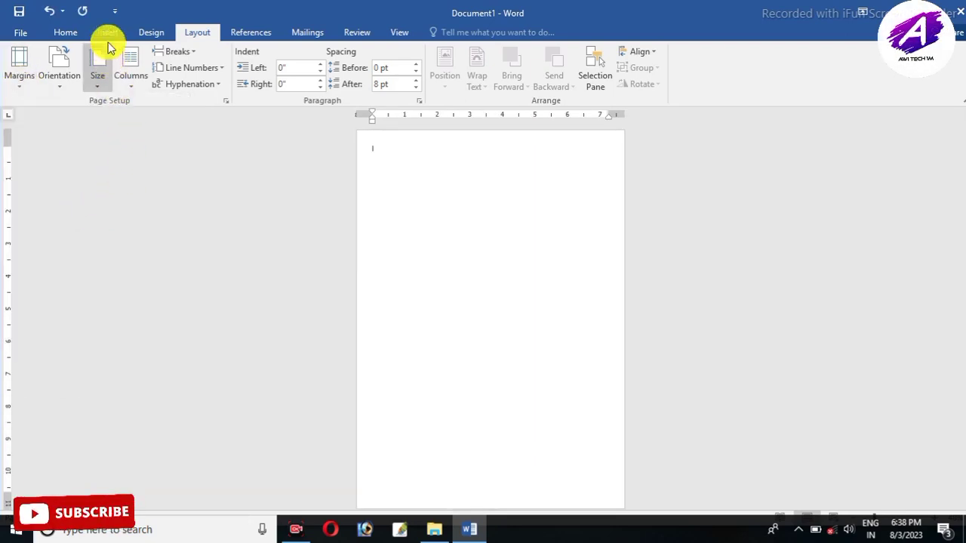
Step: Draw a rectangle covering the whole page
{"action": "left_click", "coordinate": [106, 34]}
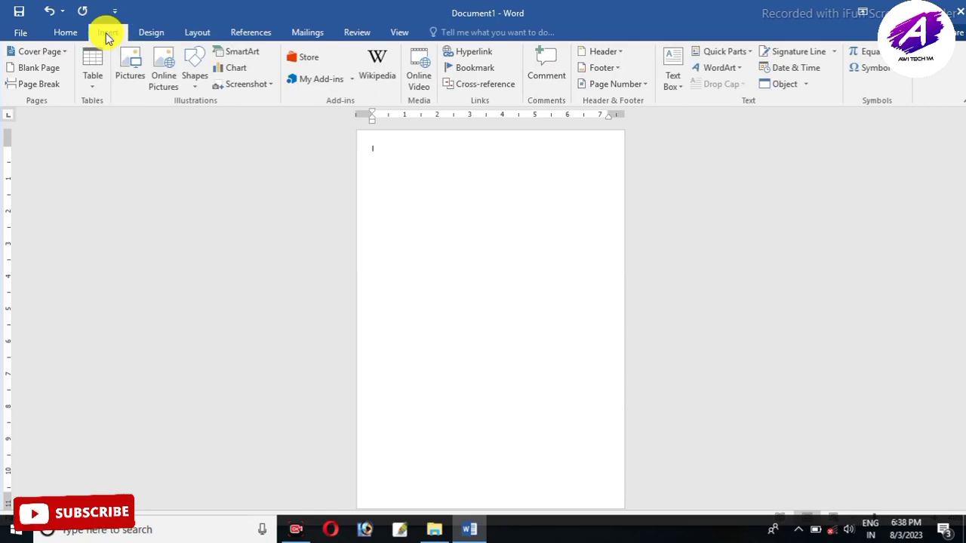
{"action": "left_click", "coordinate": [194, 78]}
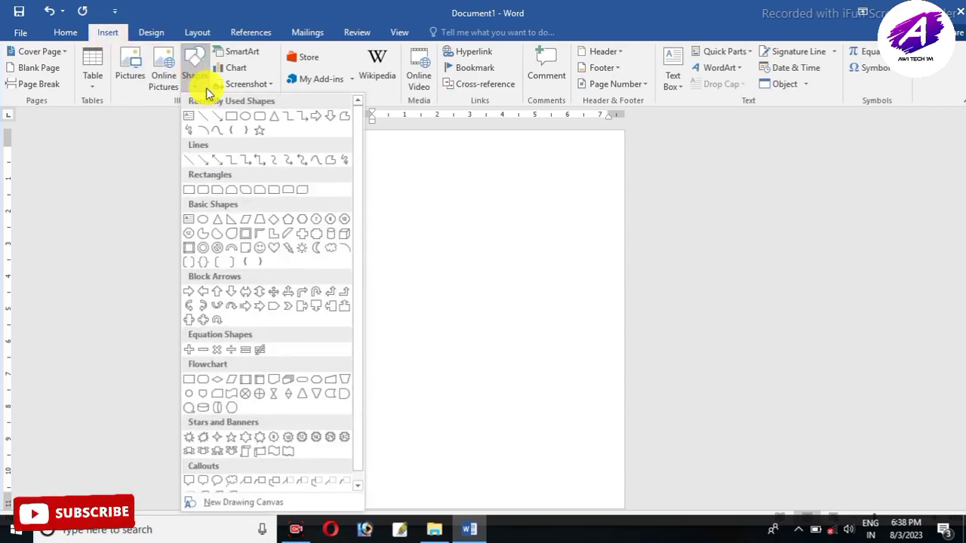
{"action": "left_click", "coordinate": [233, 118]}
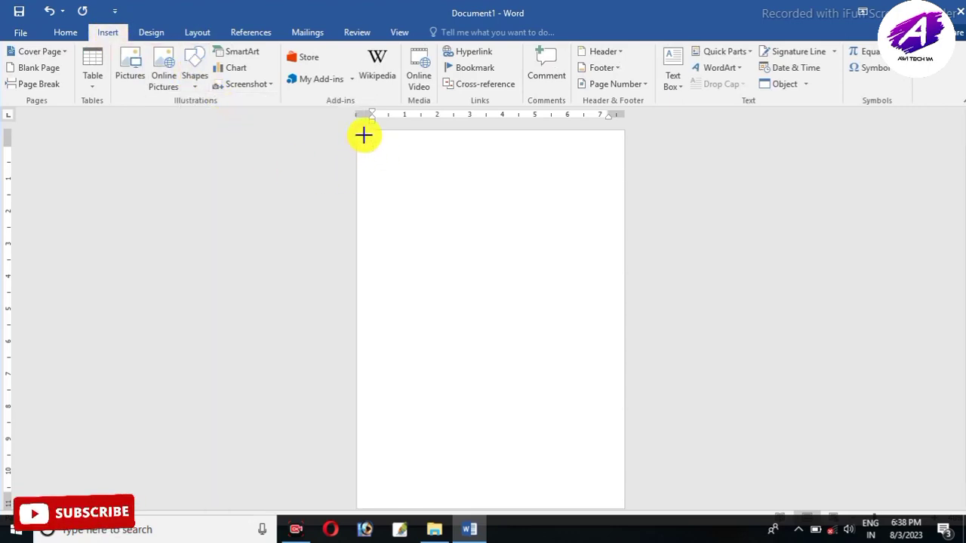
{"action": "left_click_drag", "start_coordinate": [363, 135], "coordinate": [618, 499]}
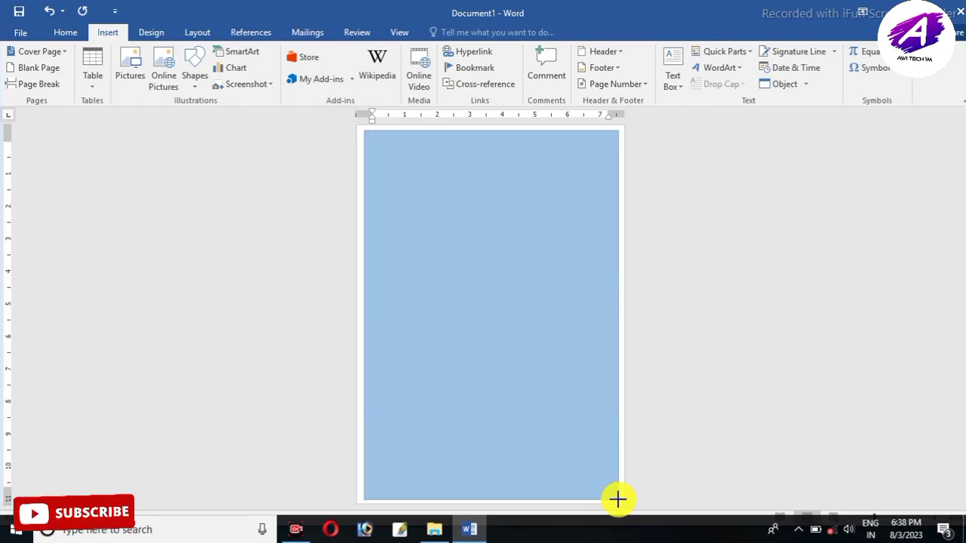
{"action": "left_click_drag", "start_coordinate": [618, 497], "coordinate": [618, 499]}
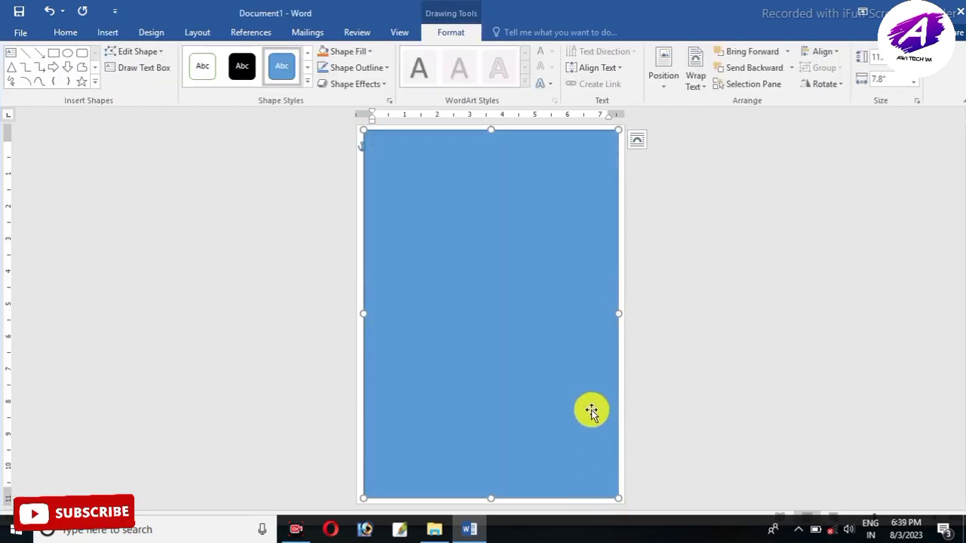
Step: Give the rectangle no fill and a thick 6 pt black outline
{"action": "left_click", "coordinate": [368, 52]}
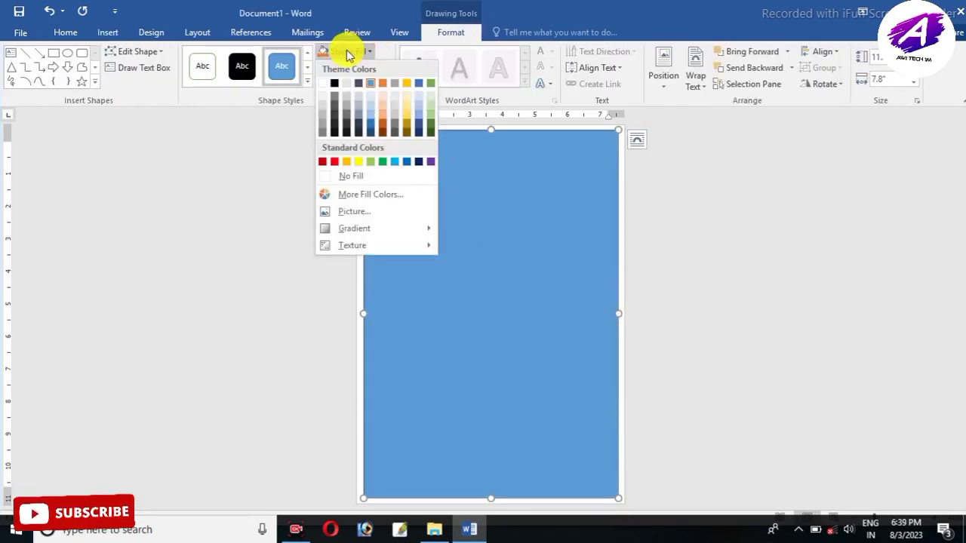
{"action": "left_click", "coordinate": [356, 175]}
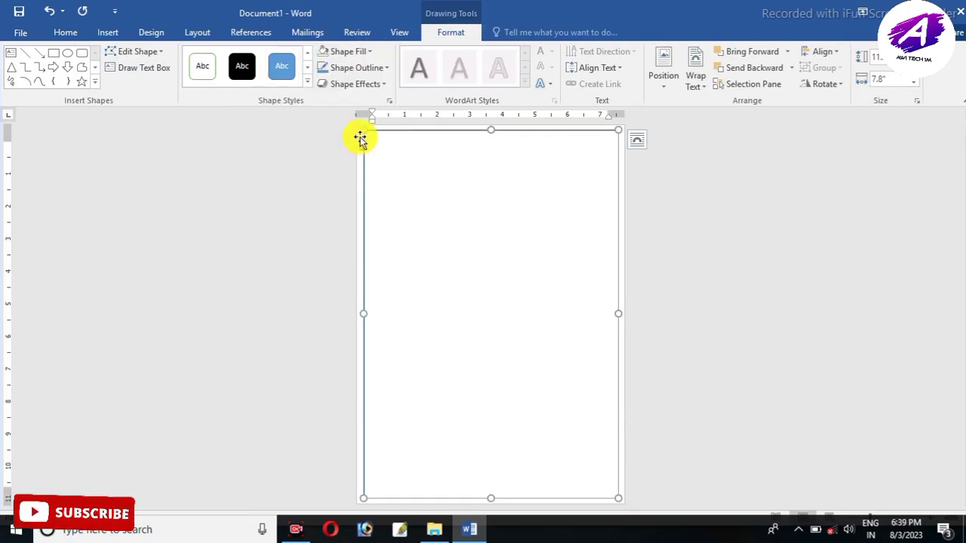
{"action": "left_click", "coordinate": [367, 68]}
{"action": "mouse_move", "coordinate": [354, 228]}
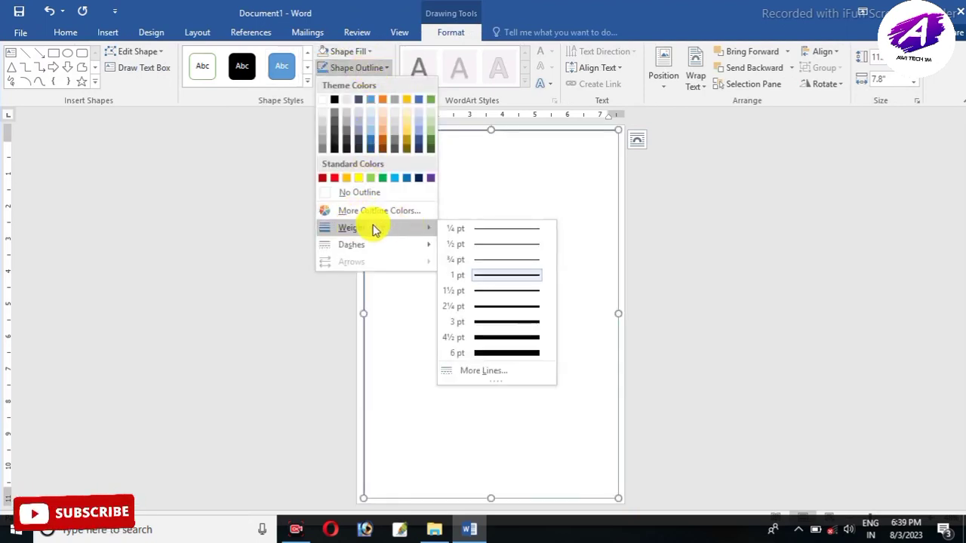
{"action": "left_click", "coordinate": [474, 349]}
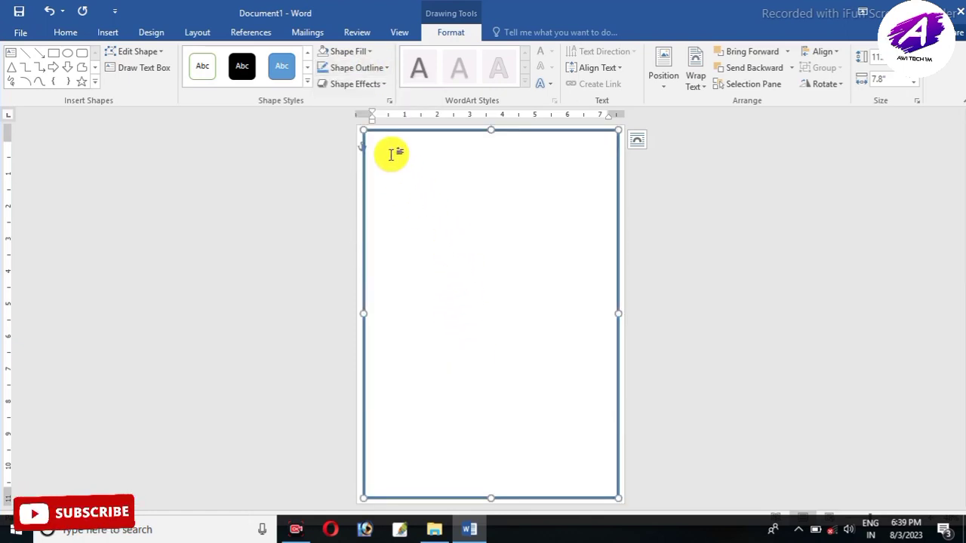
{"action": "left_click", "coordinate": [363, 70]}
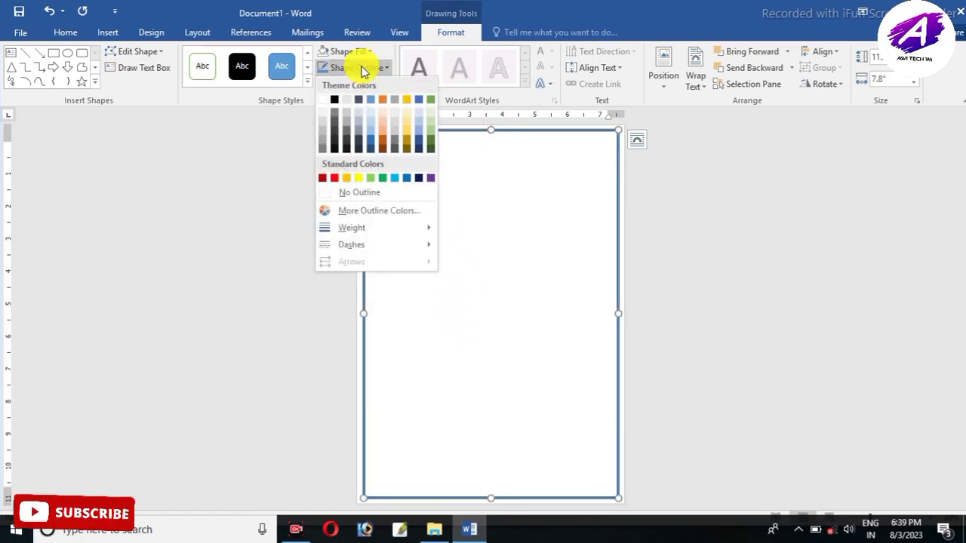
{"action": "left_click", "coordinate": [333, 147]}
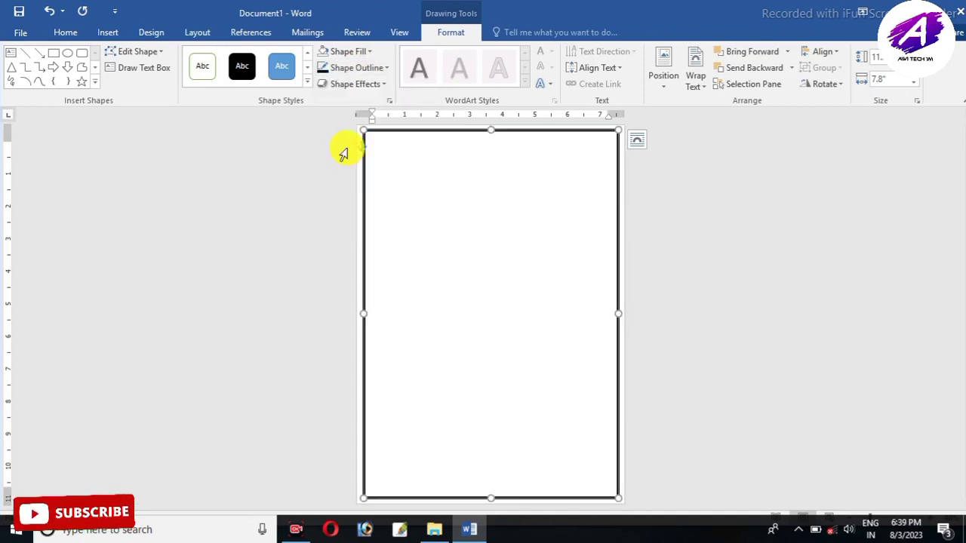
{"action": "left_click", "coordinate": [107, 34]}
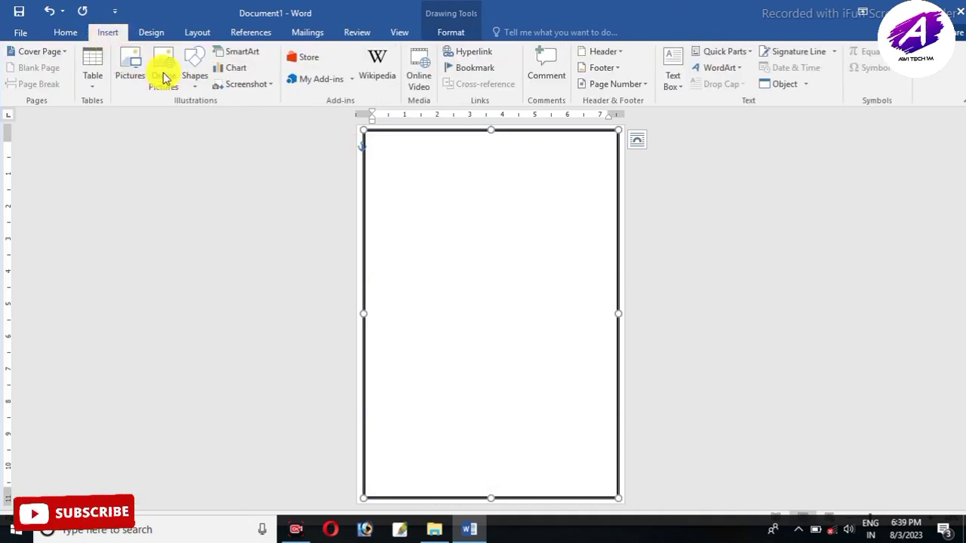
Step: Draw a second rectangle just inside the black border
{"action": "left_click", "coordinate": [197, 79]}
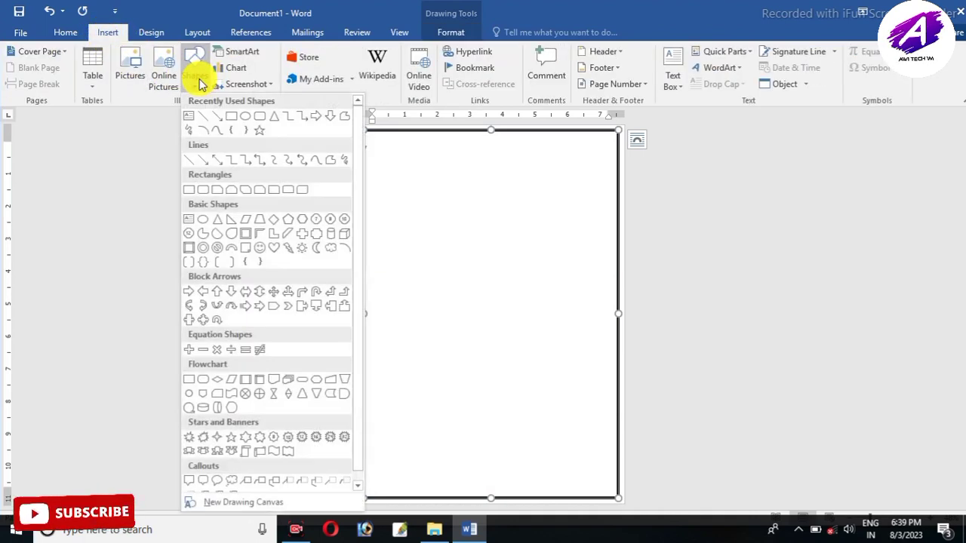
{"action": "left_click", "coordinate": [229, 118]}
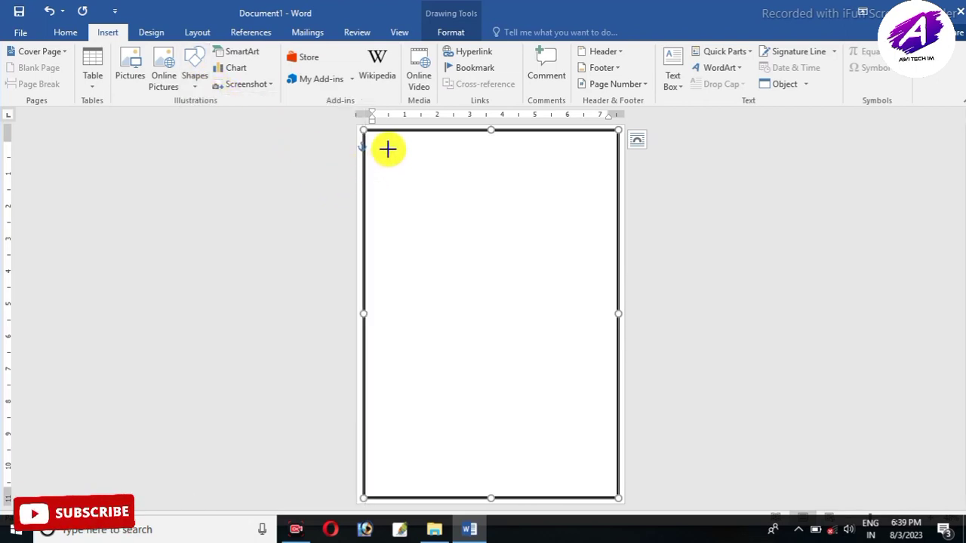
{"action": "left_click_drag", "start_coordinate": [368, 134], "coordinate": [612, 494]}
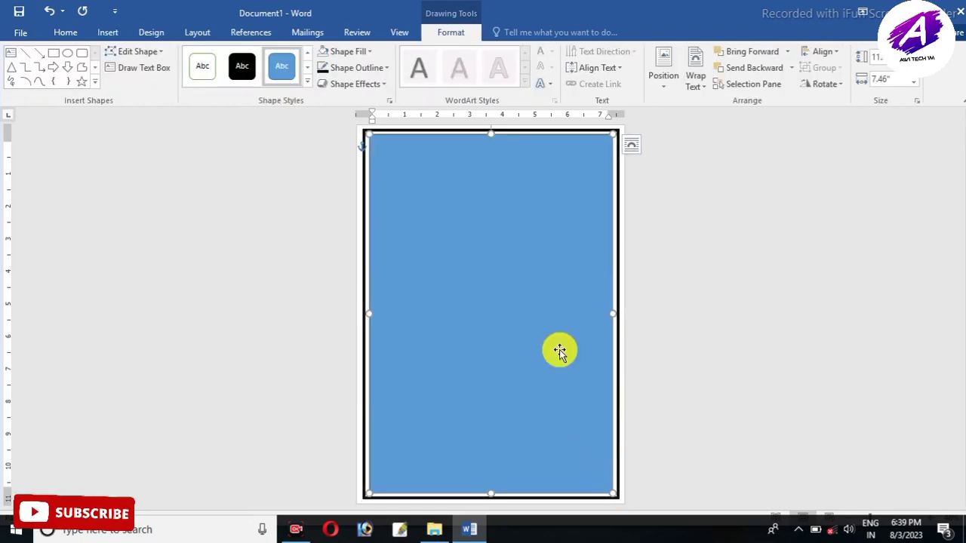
Step: Give the inner rectangle no fill and a 4½ pt red outline
{"action": "left_click", "coordinate": [349, 53]}
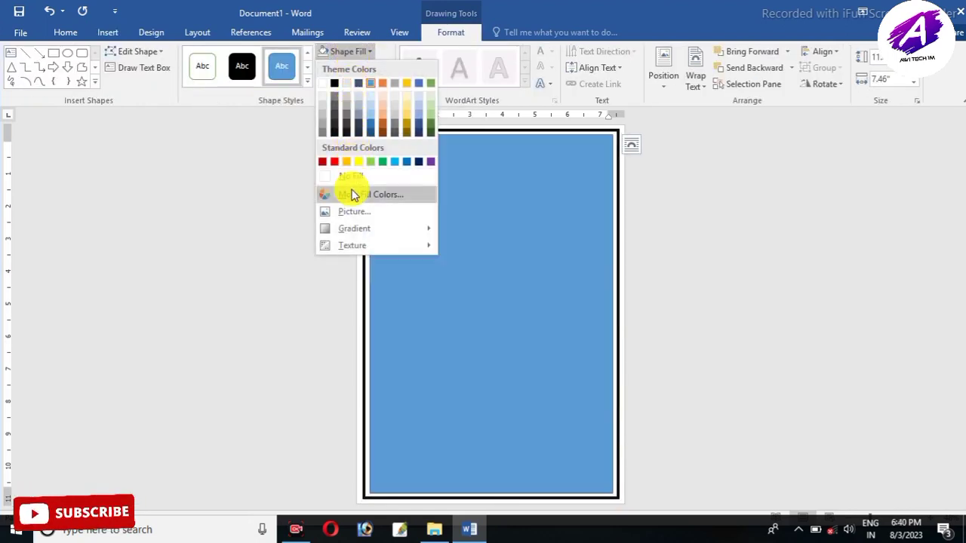
{"action": "left_click", "coordinate": [355, 177]}
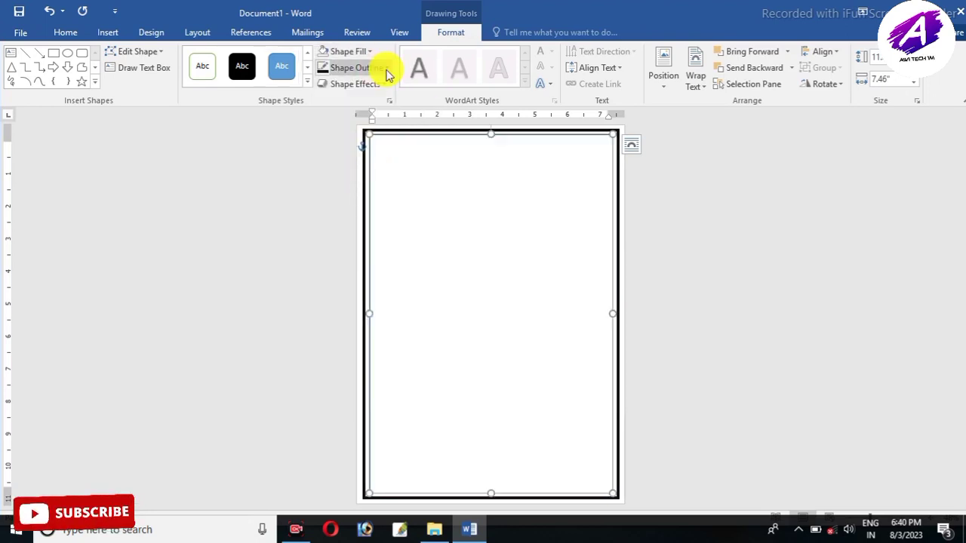
{"action": "left_click", "coordinate": [370, 68]}
{"action": "mouse_move", "coordinate": [351, 228]}
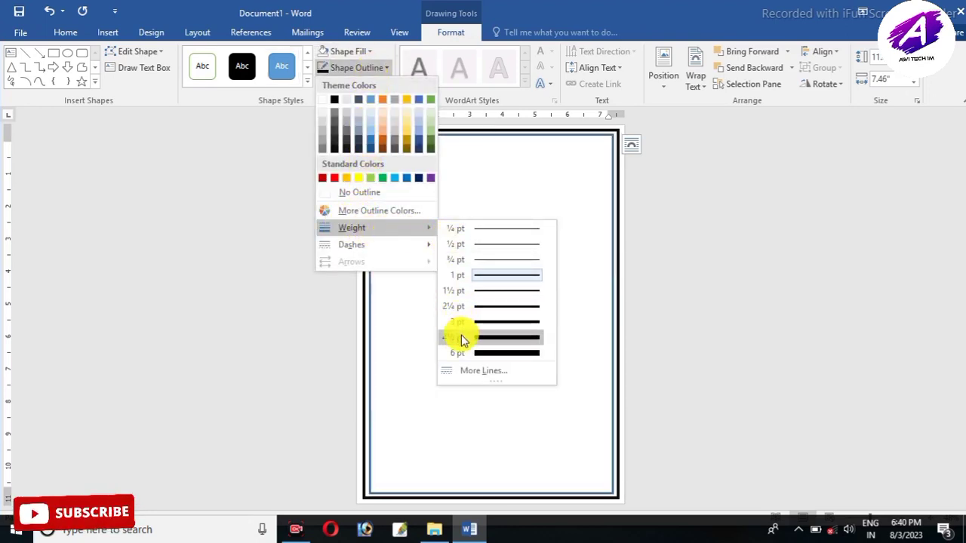
{"action": "left_click", "coordinate": [480, 340]}
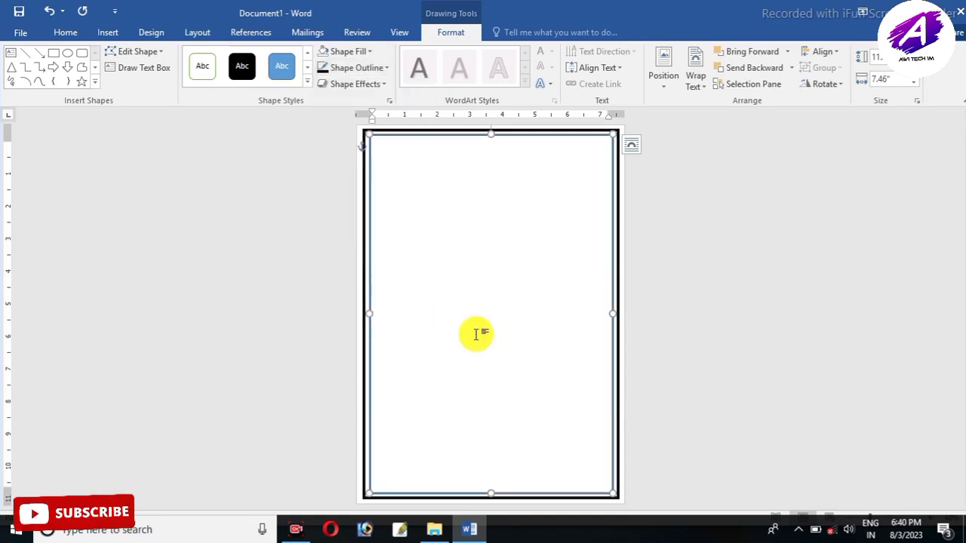
{"action": "left_click", "coordinate": [356, 71]}
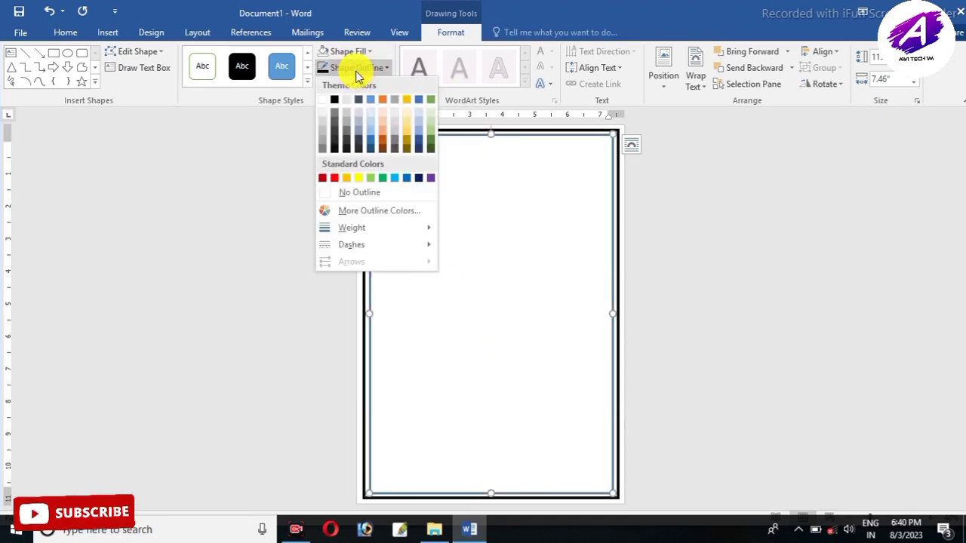
{"action": "left_click", "coordinate": [334, 182]}
{"action": "left_click", "coordinate": [457, 229]}
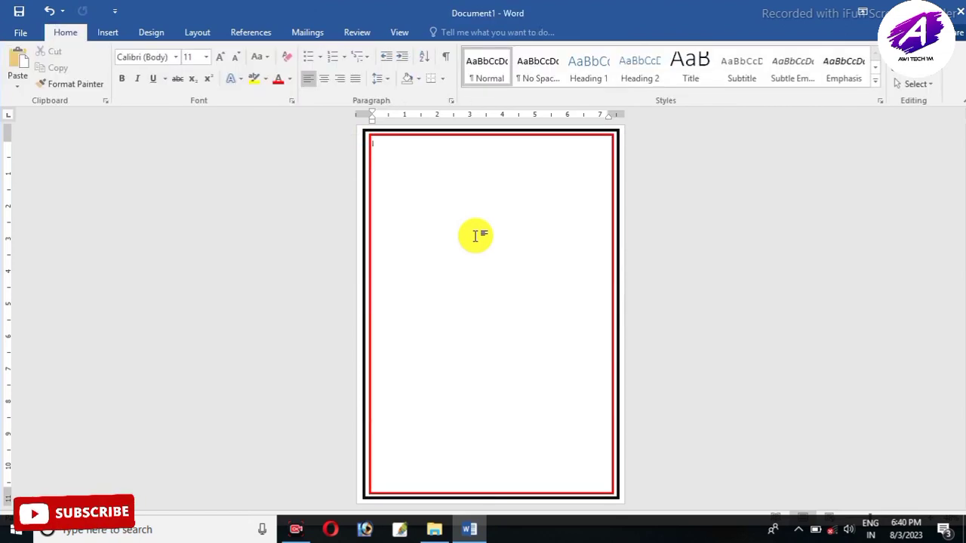
{"action": "left_click", "coordinate": [109, 34]}
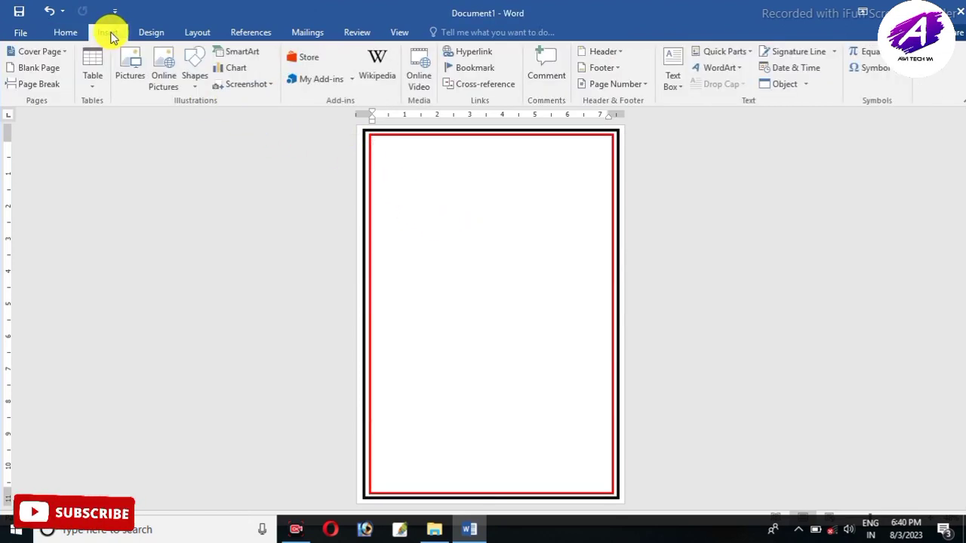
{"action": "left_click", "coordinate": [129, 75]}
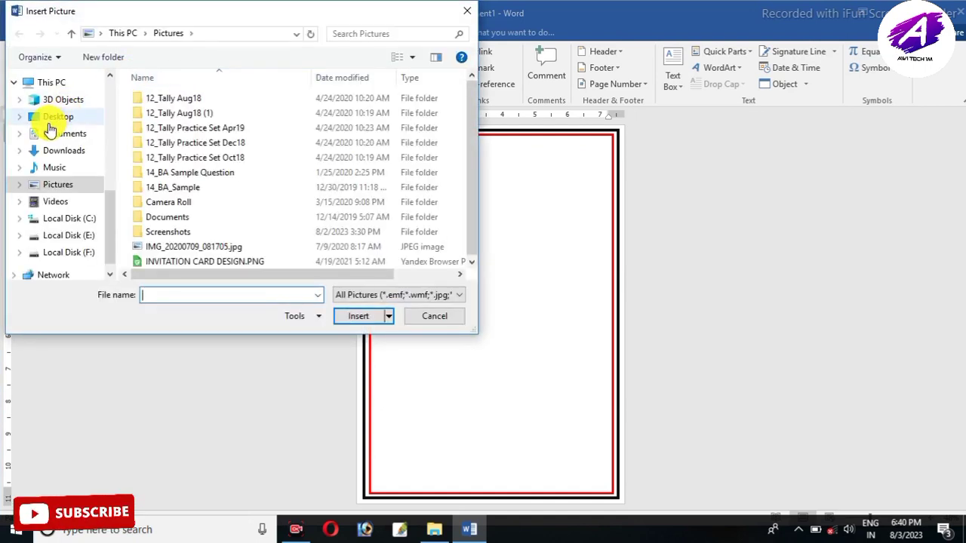
{"action": "left_click", "coordinate": [66, 122]}
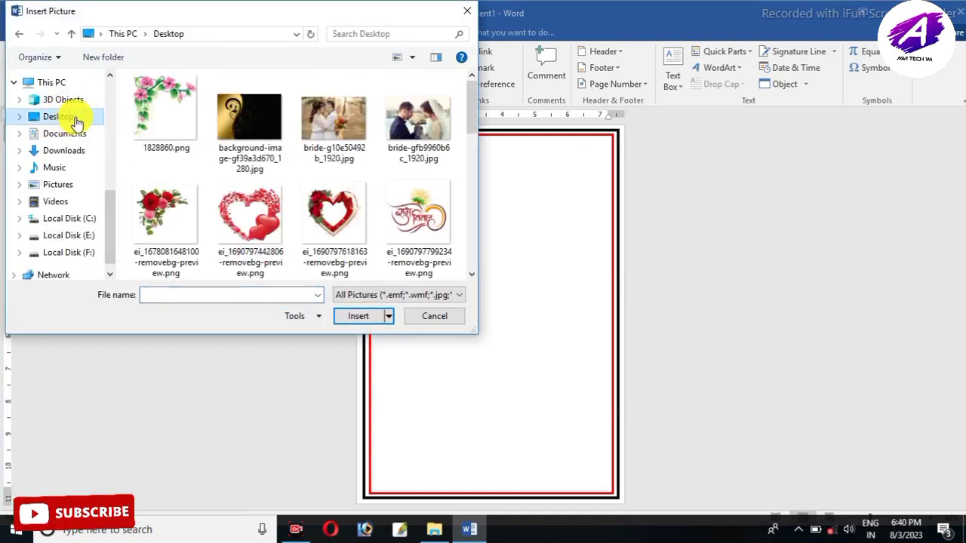
{"action": "left_click", "coordinate": [158, 220]}
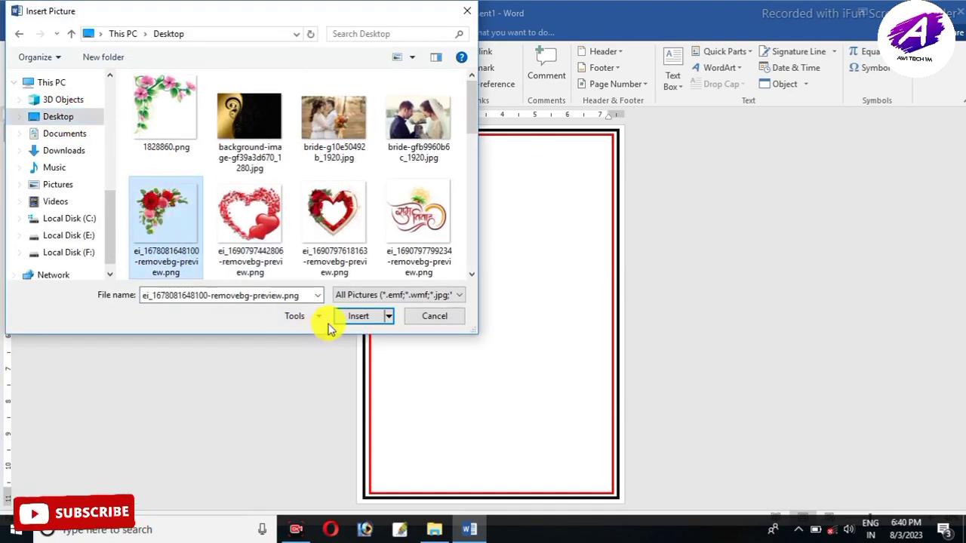
{"action": "left_click", "coordinate": [352, 323]}
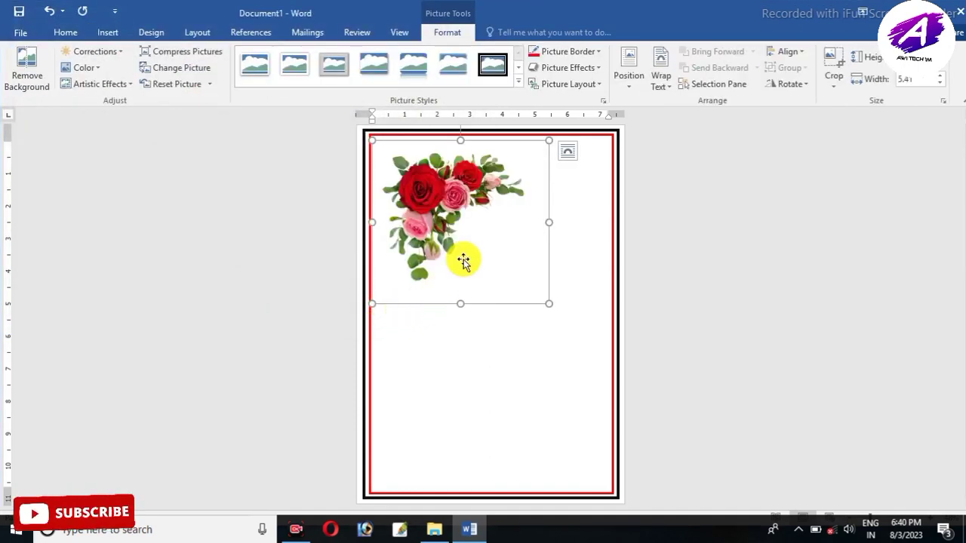
{"action": "left_click", "coordinate": [661, 80]}
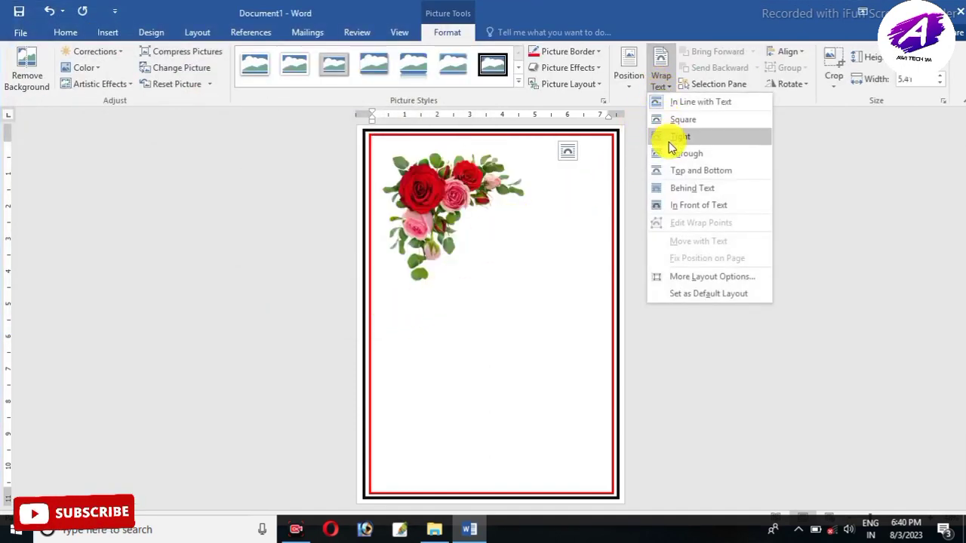
{"action": "left_click", "coordinate": [675, 204]}
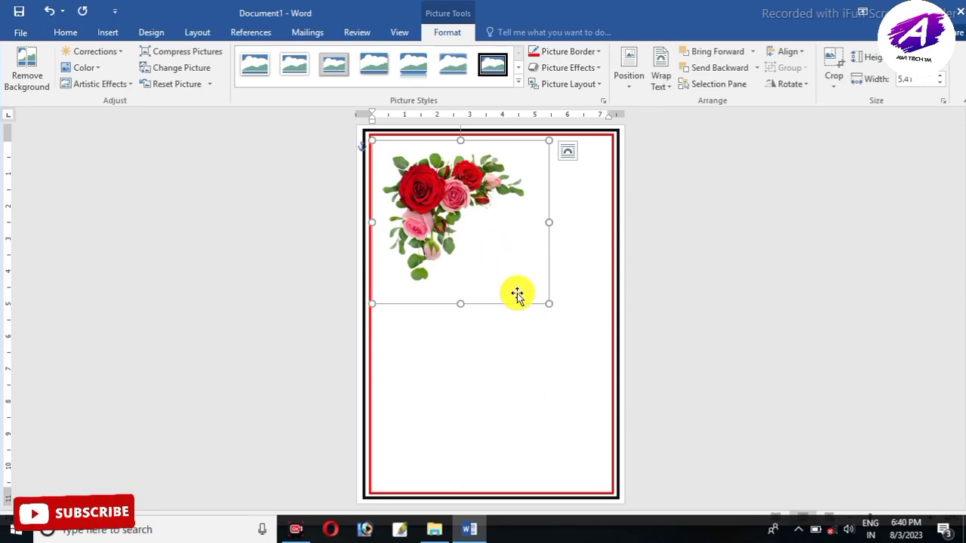
Step: Shrink the rose into the top-left corner and place a duplicate bottom-left
{"action": "left_click_drag", "start_coordinate": [548, 303], "coordinate": [436, 202]}
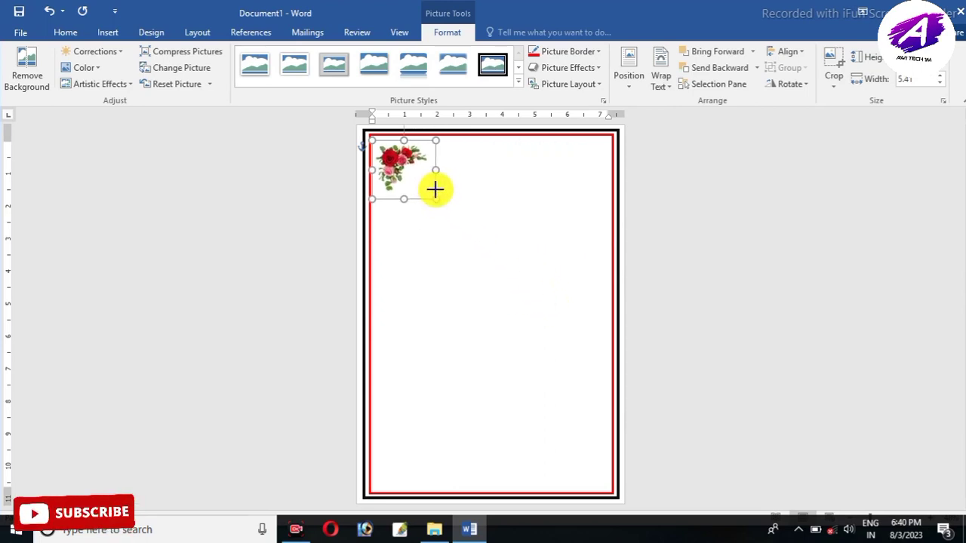
{"action": "left_click_drag", "start_coordinate": [404, 164], "coordinate": [382, 143]}
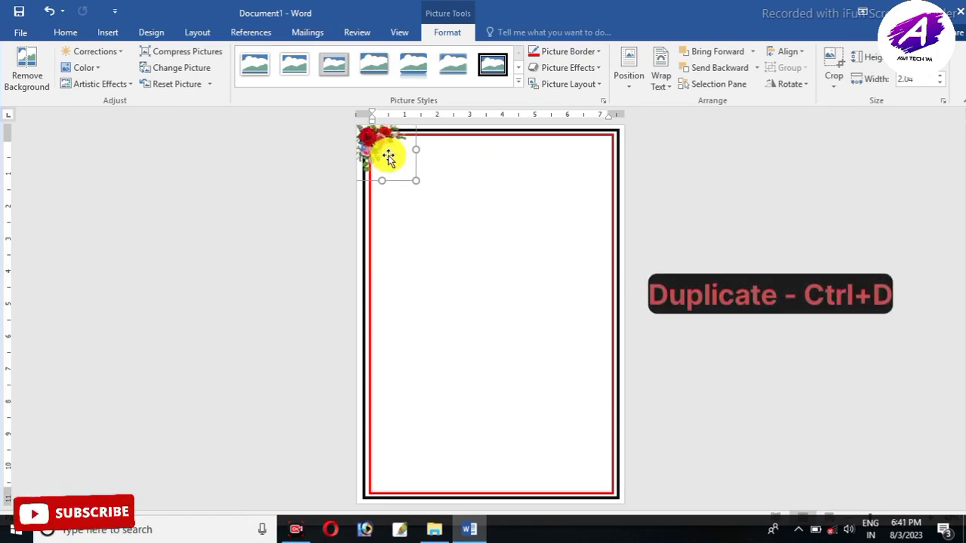
{"action": "key", "text": "ctrl+d"}
{"action": "mouse_move", "coordinate": [395, 181]}
{"action": "left_mouse_down"}
{"action": "mouse_move", "coordinate": [456, 198]}
{"action": "mouse_move", "coordinate": [446, 443]}
{"action": "left_mouse_up"}
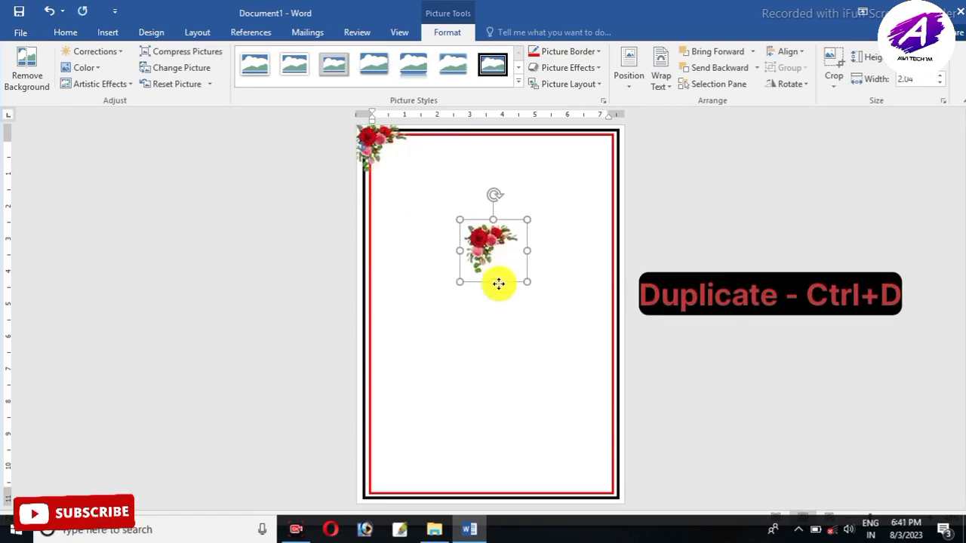
{"action": "left_click_drag", "start_coordinate": [443, 377], "coordinate": [434, 384]}
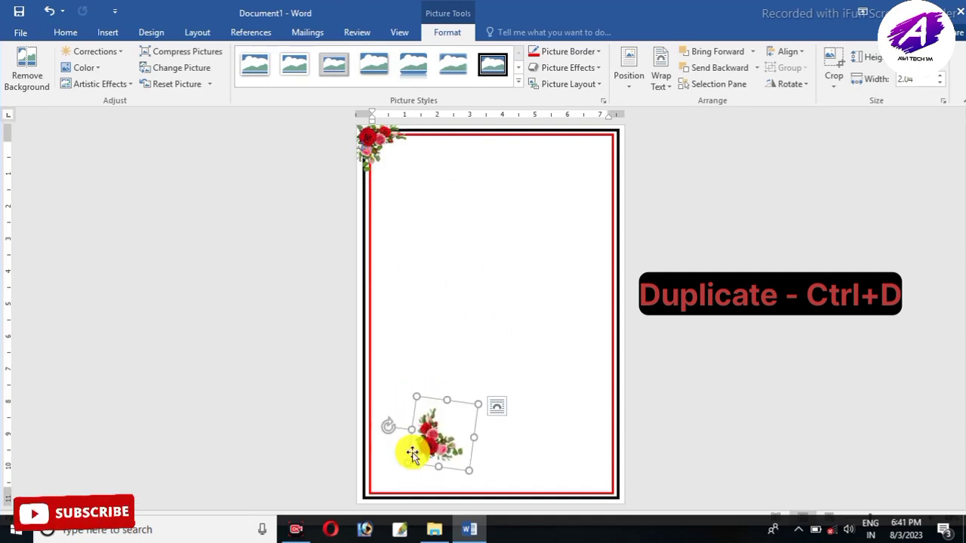
{"action": "mouse_move", "coordinate": [410, 451]}
{"action": "left_mouse_down"}
{"action": "mouse_move", "coordinate": [379, 487]}
{"action": "mouse_move", "coordinate": [480, 338]}
{"action": "left_mouse_up"}
Step: Place further rose copies in the top-right and bottom-right corners
{"action": "left_click_drag", "start_coordinate": [529, 317], "coordinate": [547, 325]}
{"action": "mouse_move", "coordinate": [483, 325]}
{"action": "left_mouse_down"}
{"action": "mouse_move", "coordinate": [599, 194]}
{"action": "mouse_move", "coordinate": [600, 144]}
{"action": "mouse_move", "coordinate": [611, 141]}
{"action": "left_mouse_up"}
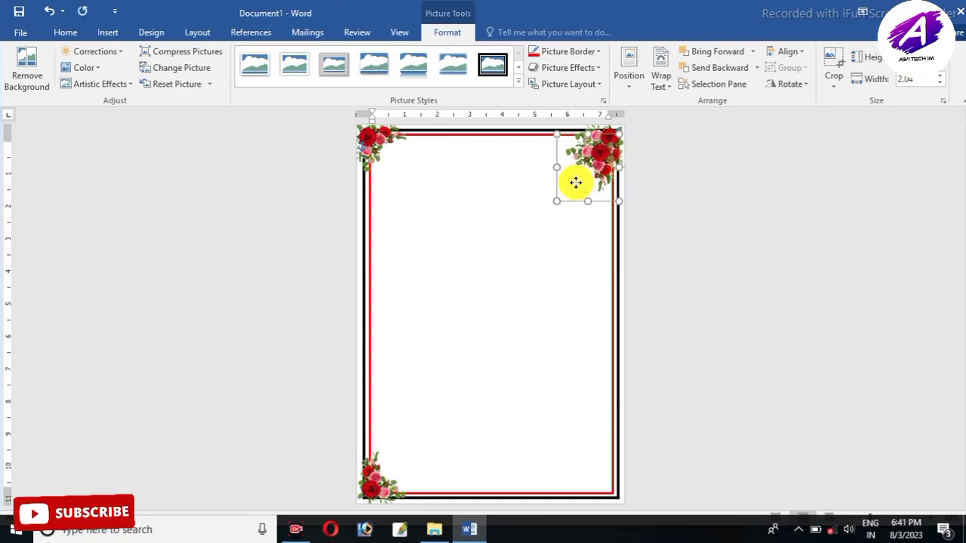
{"action": "key", "text": "ctrl+z"}
{"action": "key", "text": "ctrl+z"}
{"action": "key", "text": "ctrl+z"}
{"action": "mouse_move", "coordinate": [521, 315]}
{"action": "left_mouse_down"}
{"action": "mouse_move", "coordinate": [573, 457]}
{"action": "mouse_move", "coordinate": [558, 503]}
{"action": "mouse_move", "coordinate": [578, 459]}
{"action": "mouse_move", "coordinate": [606, 481]}
{"action": "left_mouse_up"}
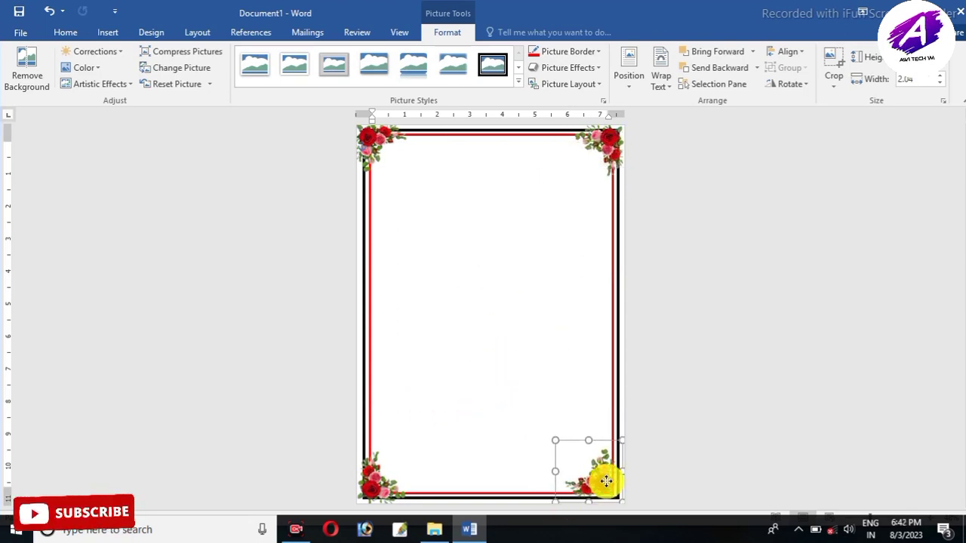
{"action": "left_click", "coordinate": [696, 431]}
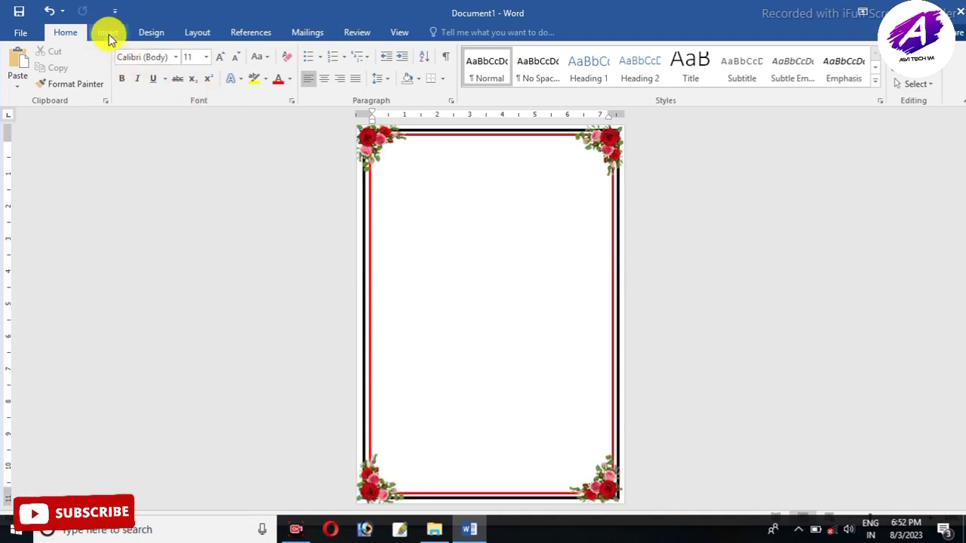
Step: Draw a large rounded rectangle in the middle of the page inside the border
{"action": "left_click", "coordinate": [107, 32]}
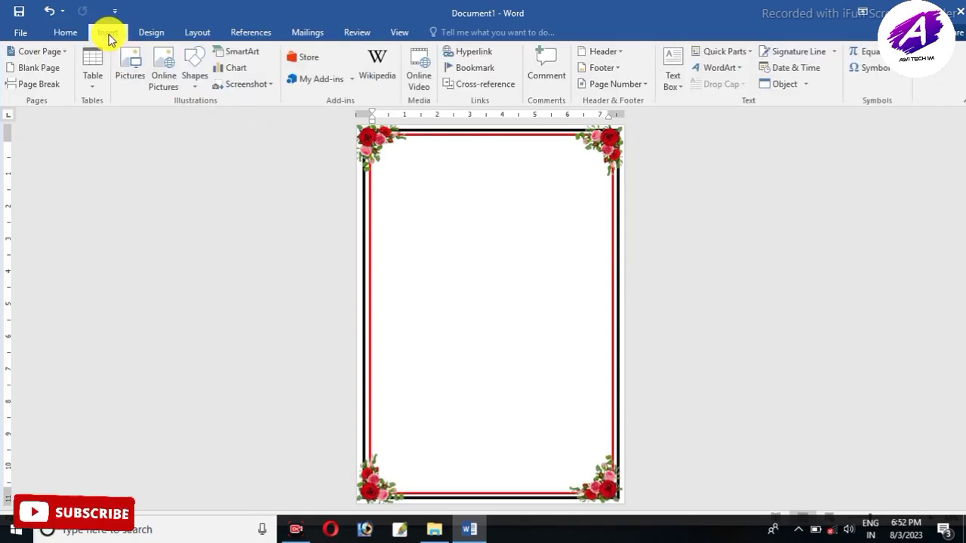
{"action": "left_click", "coordinate": [202, 85]}
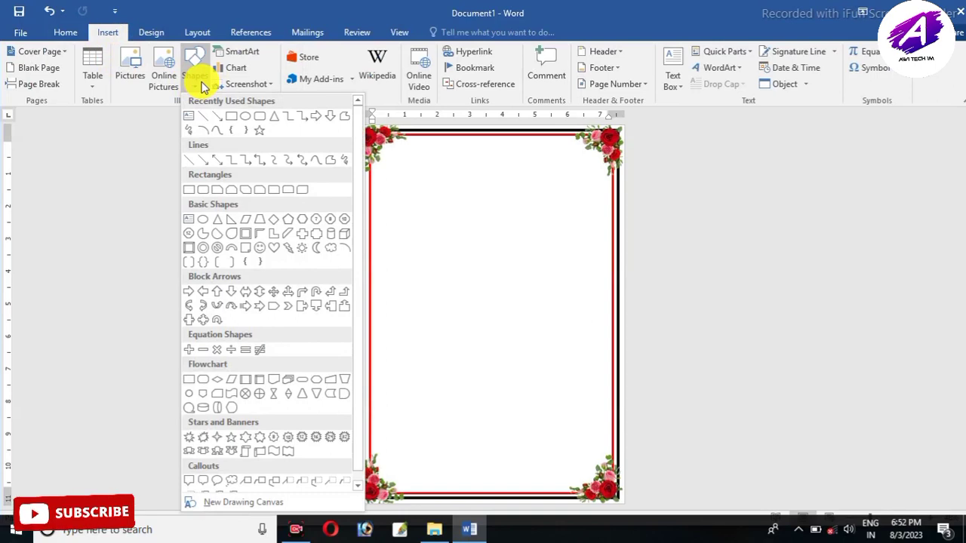
{"action": "left_click", "coordinate": [261, 119]}
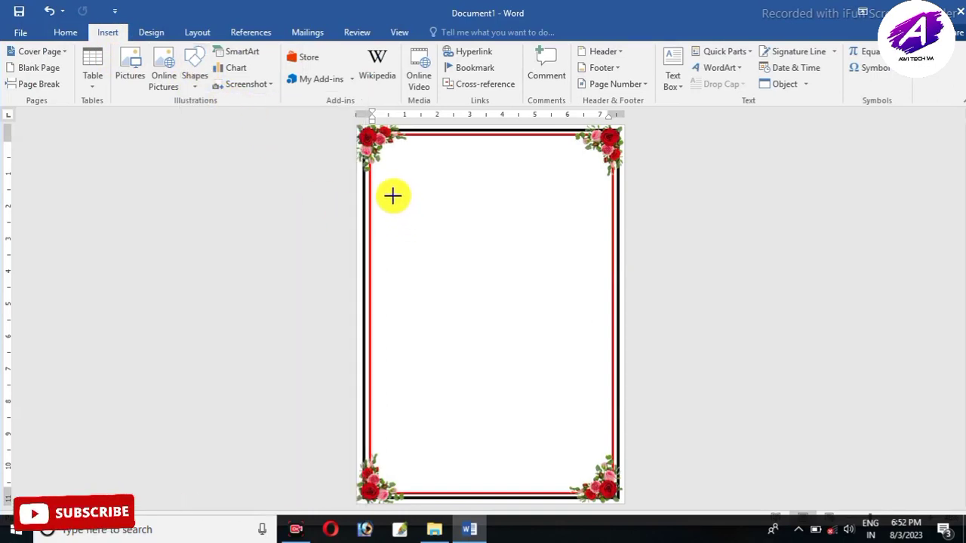
{"action": "left_click_drag", "start_coordinate": [390, 199], "coordinate": [591, 452]}
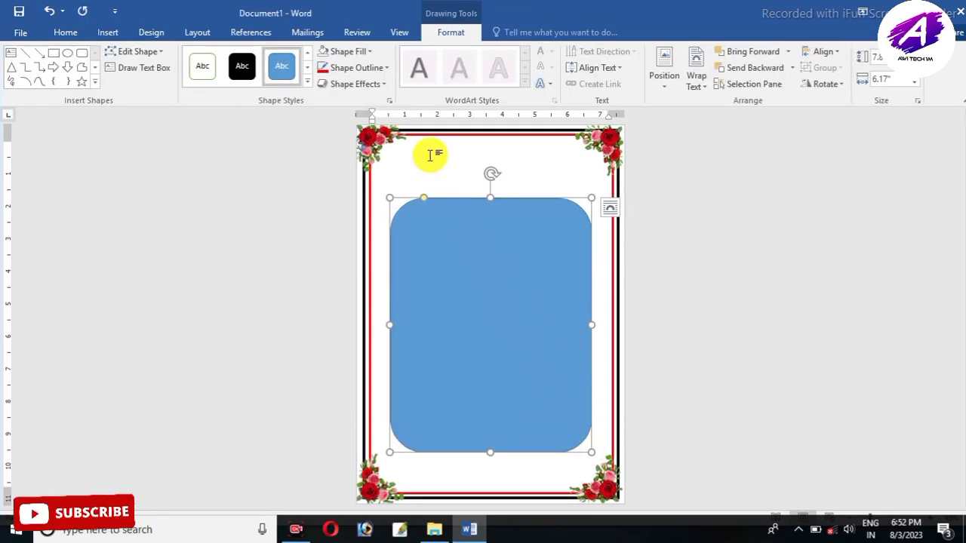
Step: Fill the rounded rectangle with the photo bride-gfb9960b6c_1920.jpg
{"action": "left_click", "coordinate": [389, 100]}
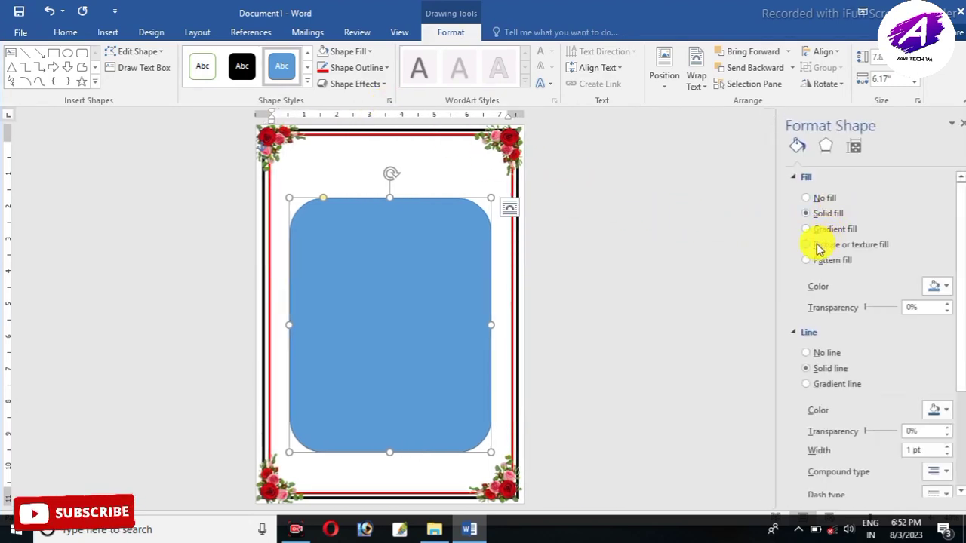
{"action": "left_click", "coordinate": [851, 246]}
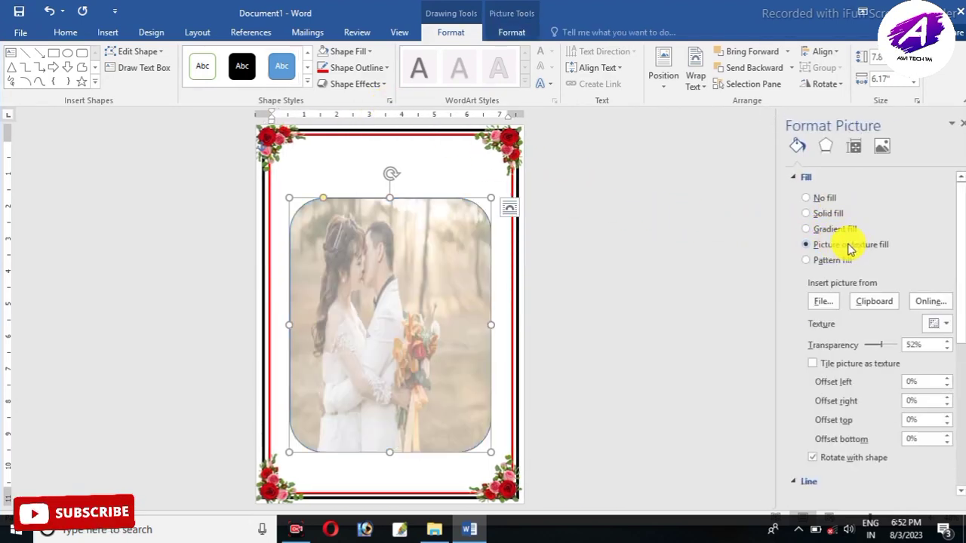
{"action": "left_click", "coordinate": [822, 302]}
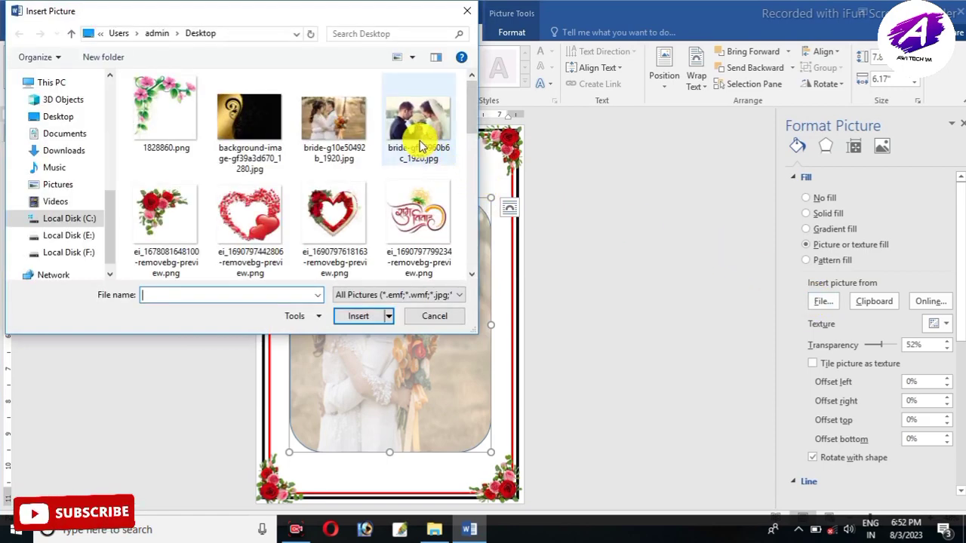
{"action": "left_click", "coordinate": [419, 129]}
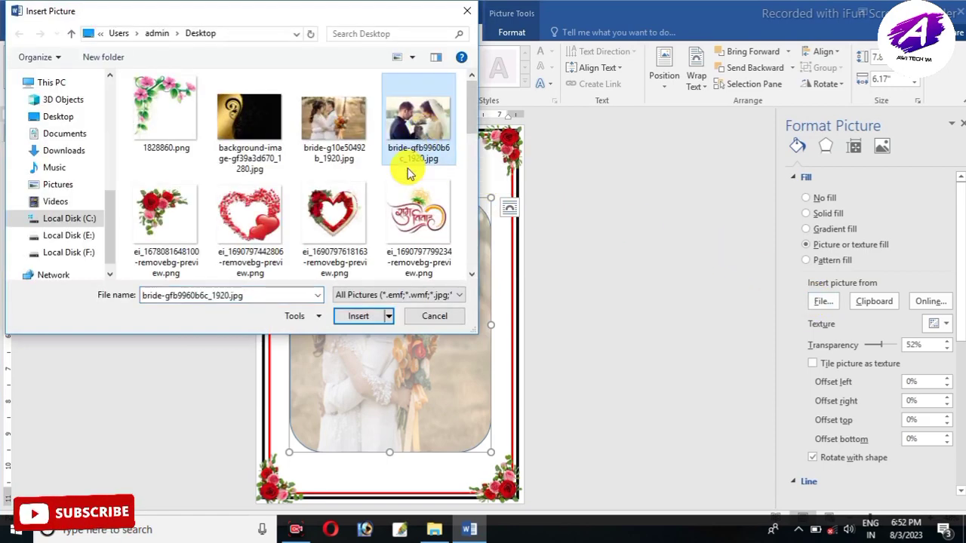
{"action": "left_click", "coordinate": [361, 317]}
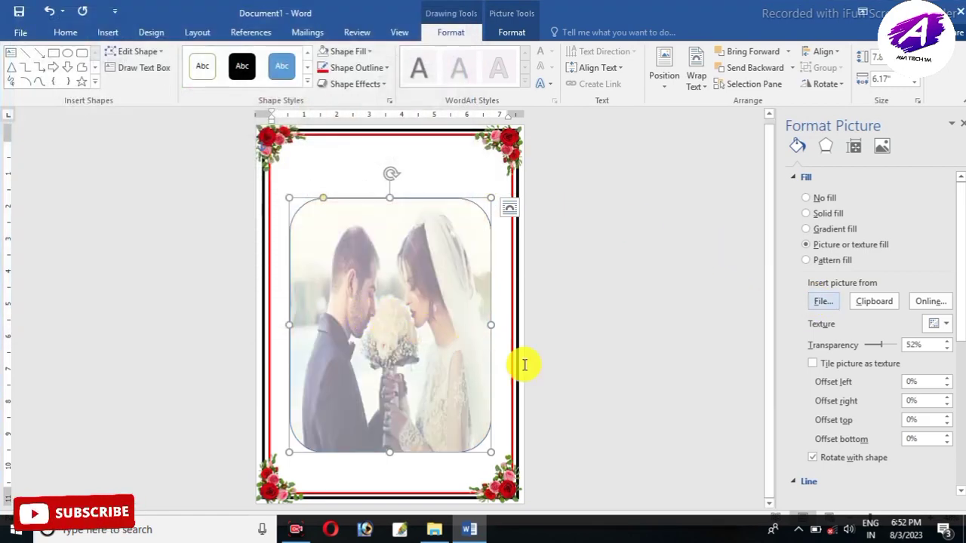
Step: Remove the shape's outline and fade the photo to 57% transparency
{"action": "scroll", "coordinate": [815, 439], "scroll_direction": "down", "scroll_amount": 3}
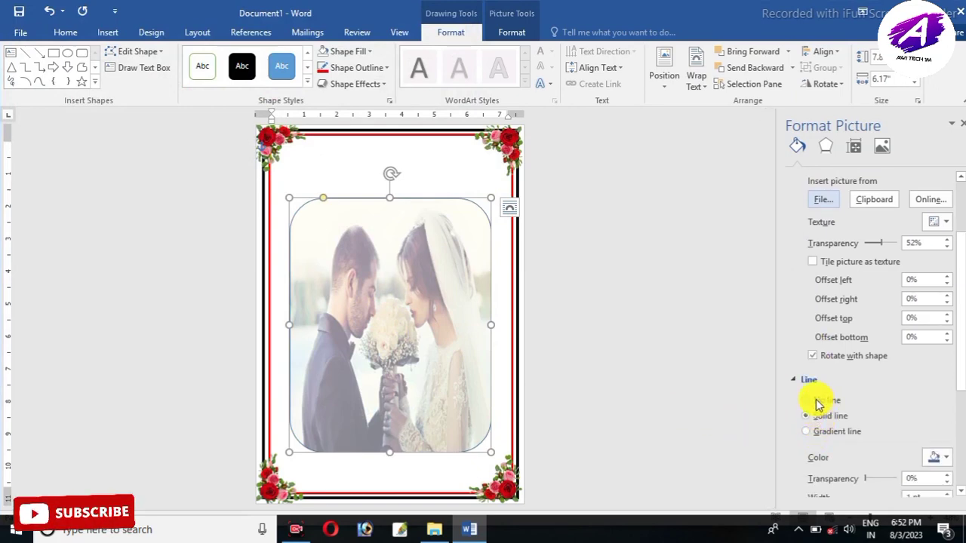
{"action": "left_click", "coordinate": [819, 401]}
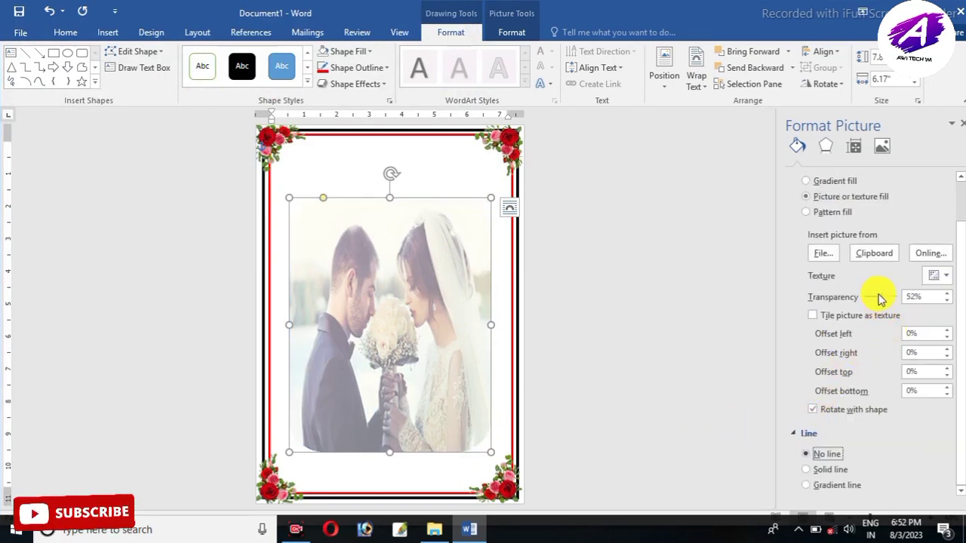
{"action": "left_click_drag", "start_coordinate": [873, 299], "coordinate": [887, 299]}
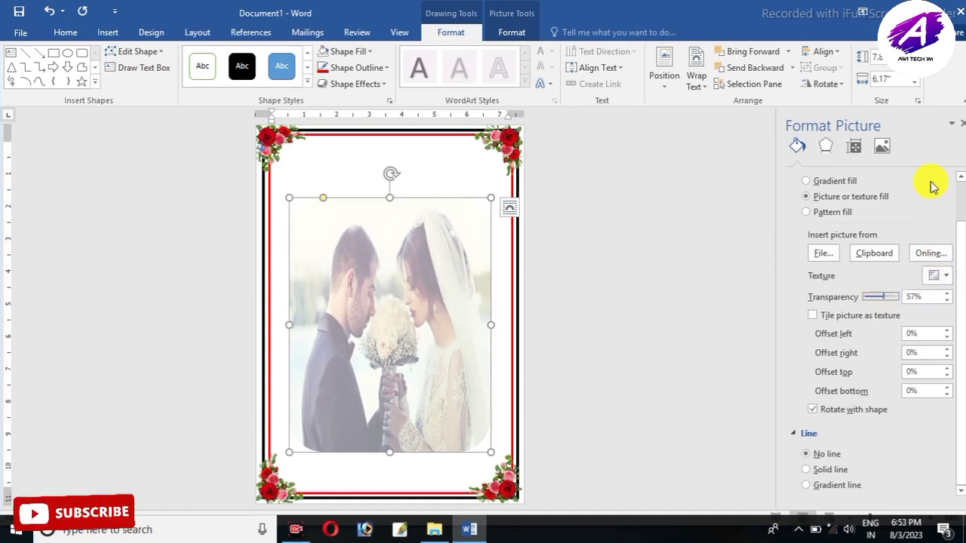
{"action": "left_click", "coordinate": [958, 126]}
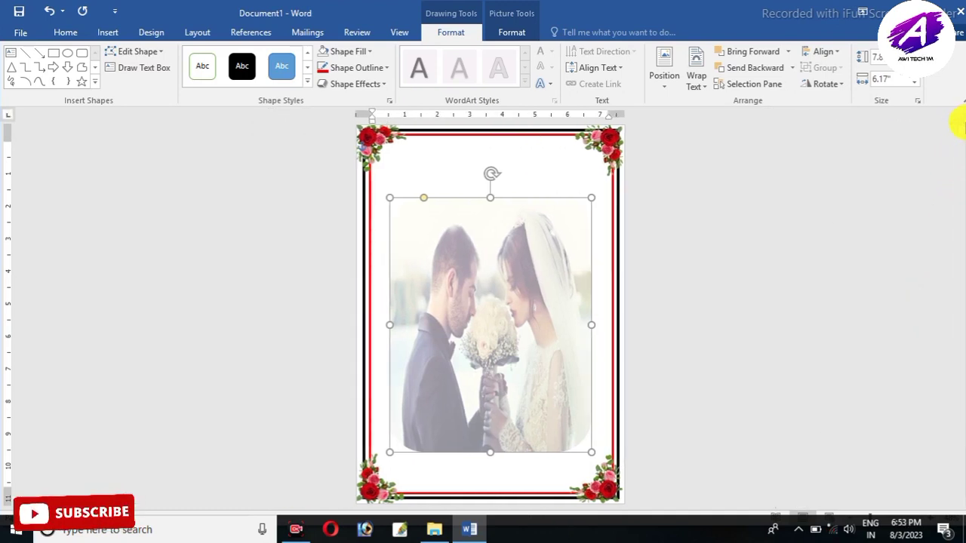
Step: Apply a Soft Edges effect to the photo shape
{"action": "left_click", "coordinate": [359, 84]}
{"action": "mouse_move", "coordinate": [369, 234]}
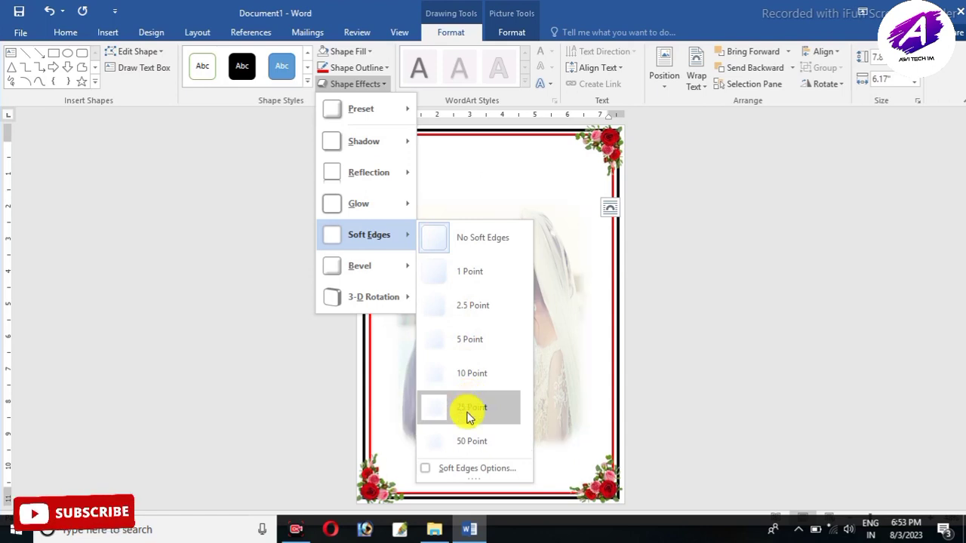
{"action": "left_click", "coordinate": [472, 442]}
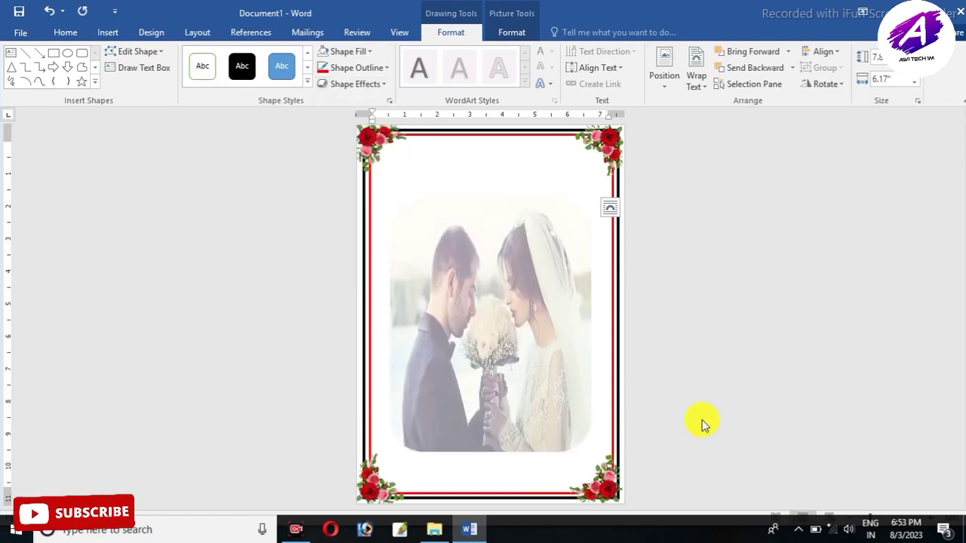
{"action": "left_click", "coordinate": [707, 400]}
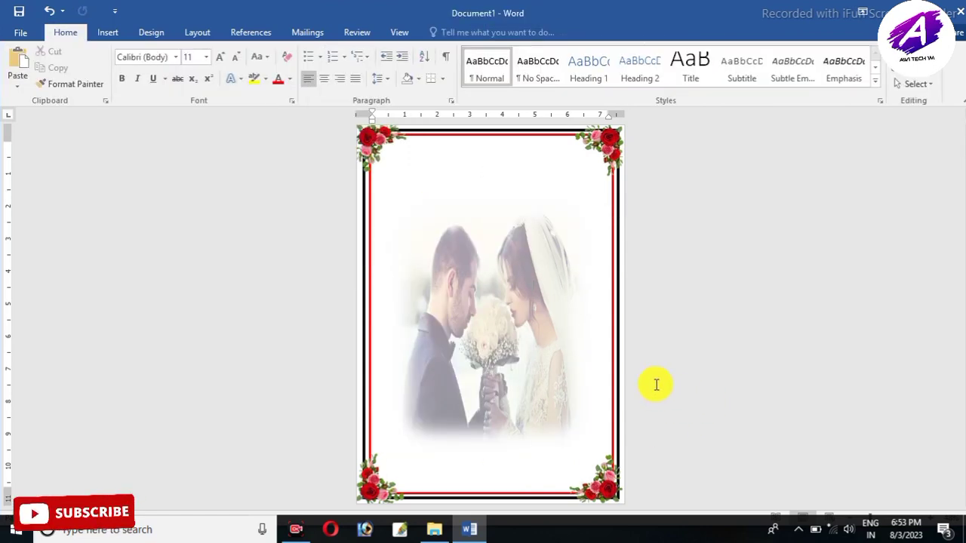
Step: Move the photo up slightly and widen it to 6.63 inches
{"action": "left_click", "coordinate": [521, 340]}
{"action": "left_click_drag", "start_coordinate": [521, 340], "coordinate": [509, 324]}
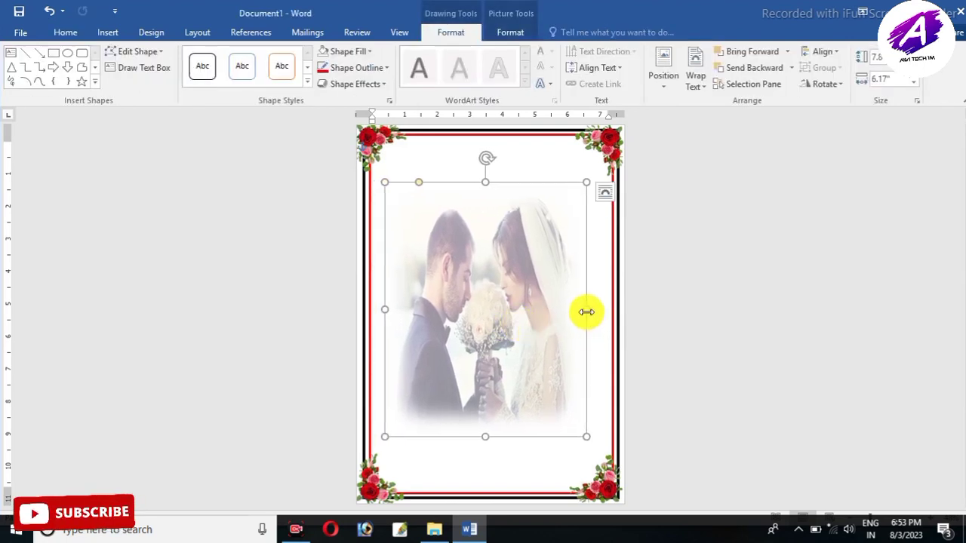
{"action": "left_click_drag", "start_coordinate": [586, 312], "coordinate": [595, 311]}
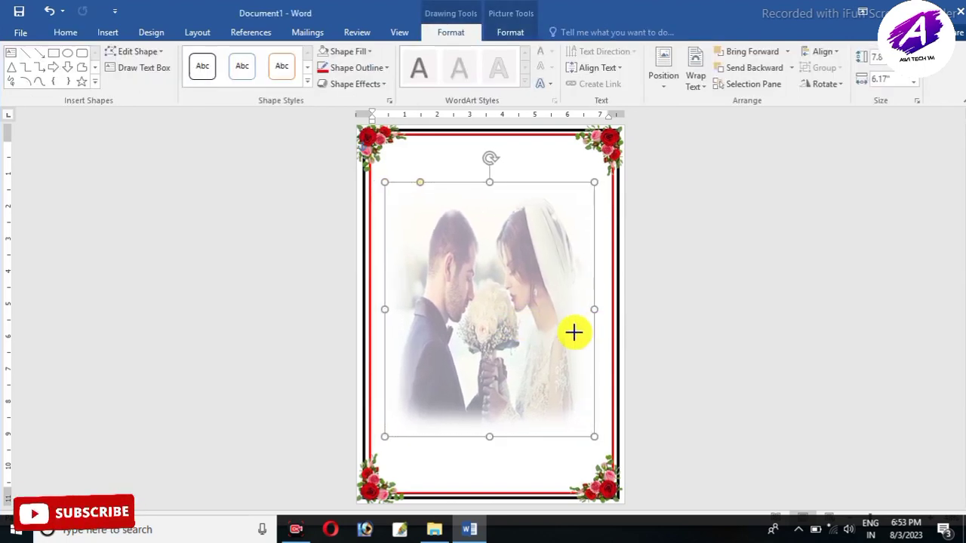
{"action": "left_click_drag", "start_coordinate": [595, 310], "coordinate": [599, 310]}
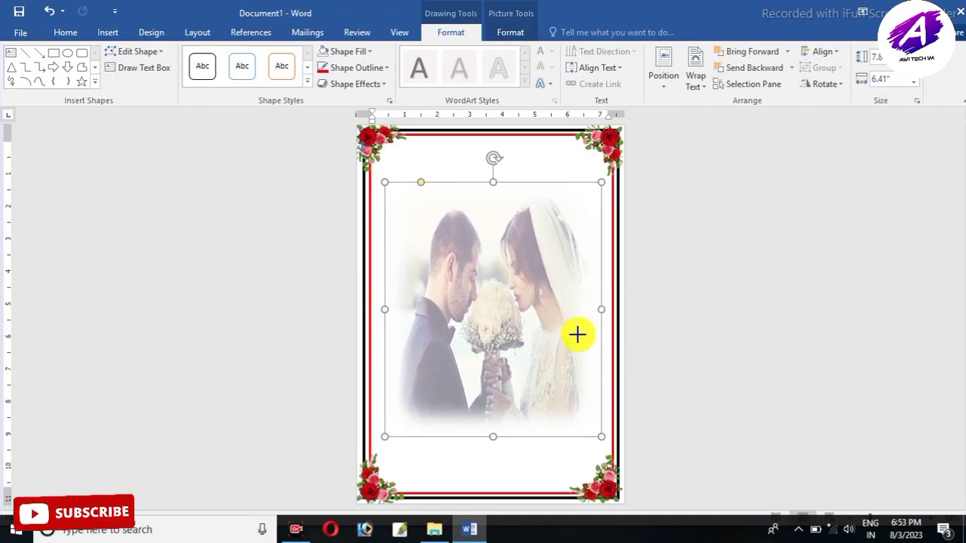
{"action": "left_click", "coordinate": [844, 311]}
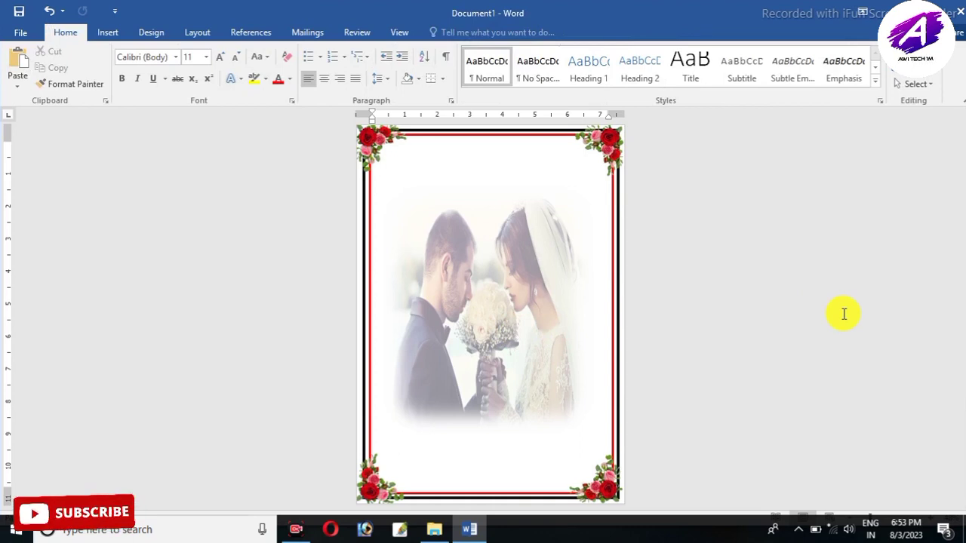
Step: Insert a first-style WordArt box, move it to the page centre, and widen it
{"action": "left_click", "coordinate": [108, 32]}
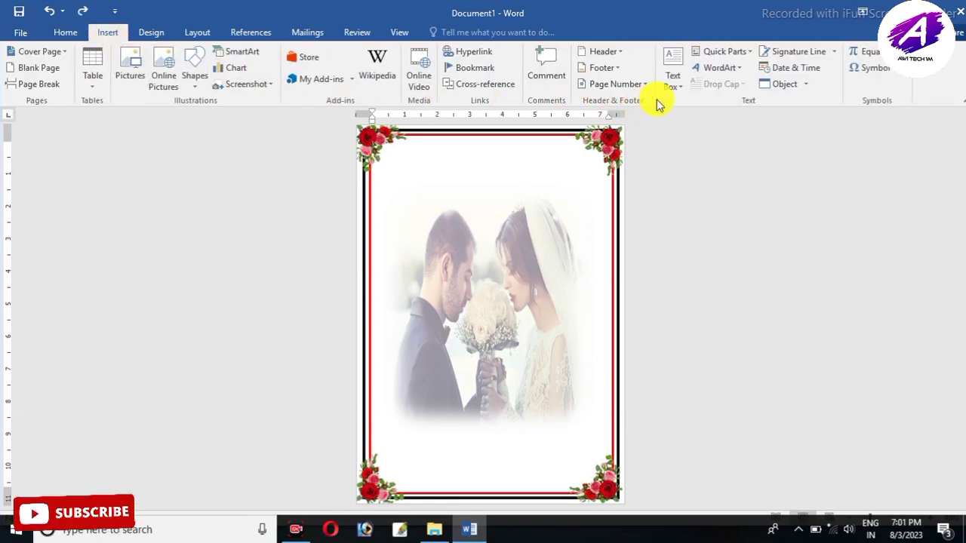
{"action": "left_click", "coordinate": [724, 69]}
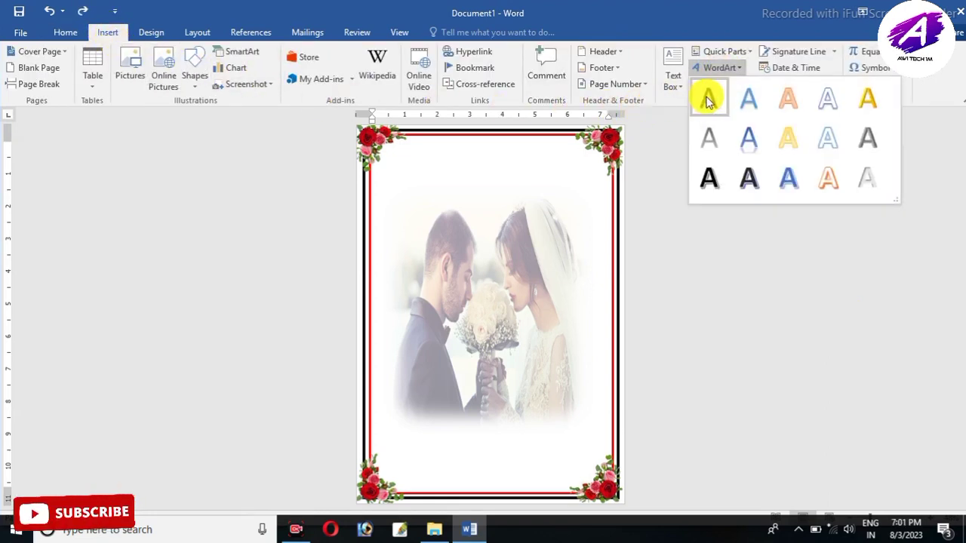
{"action": "left_click", "coordinate": [709, 98]}
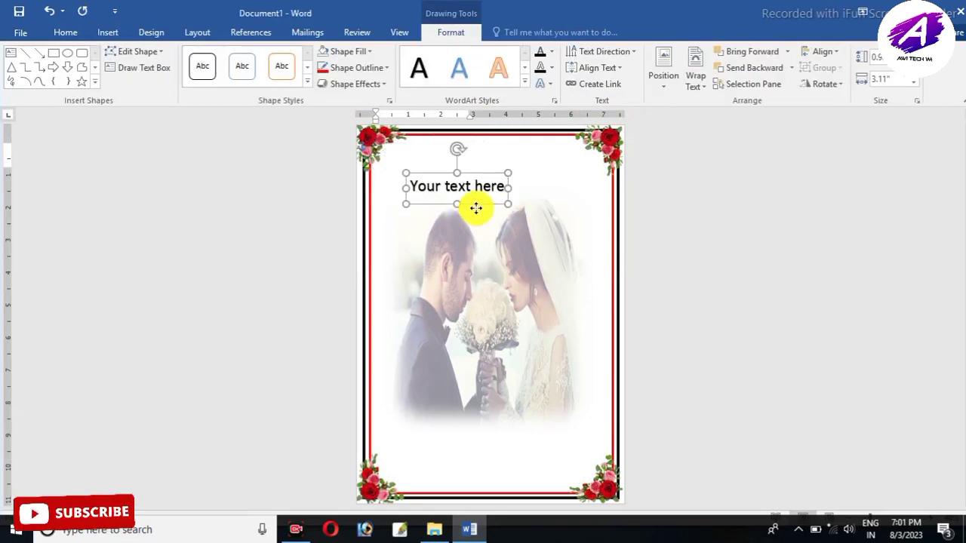
{"action": "mouse_move", "coordinate": [438, 172]}
{"action": "left_mouse_down"}
{"action": "mouse_move", "coordinate": [476, 214]}
{"action": "mouse_move", "coordinate": [584, 433]}
{"action": "left_mouse_up"}
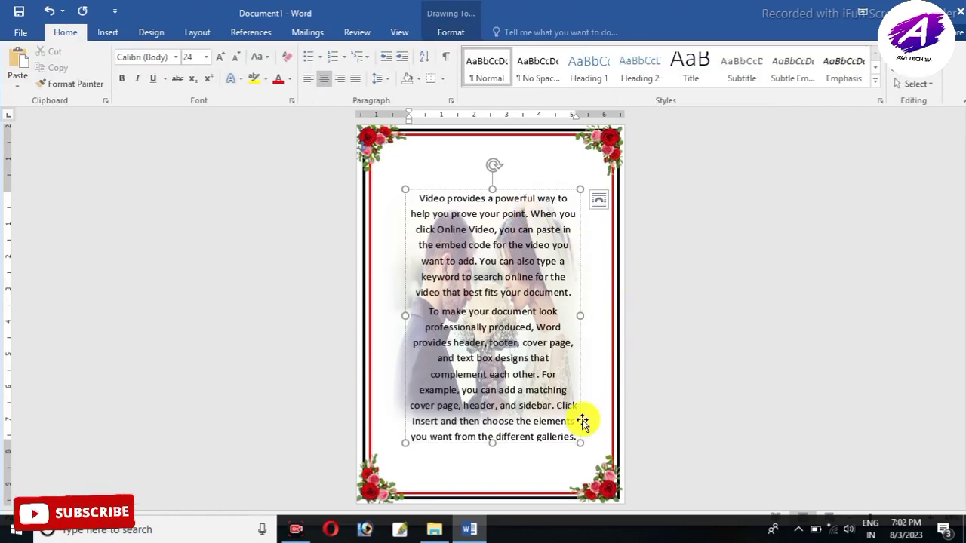
{"action": "left_click_drag", "start_coordinate": [581, 442], "coordinate": [588, 446]}
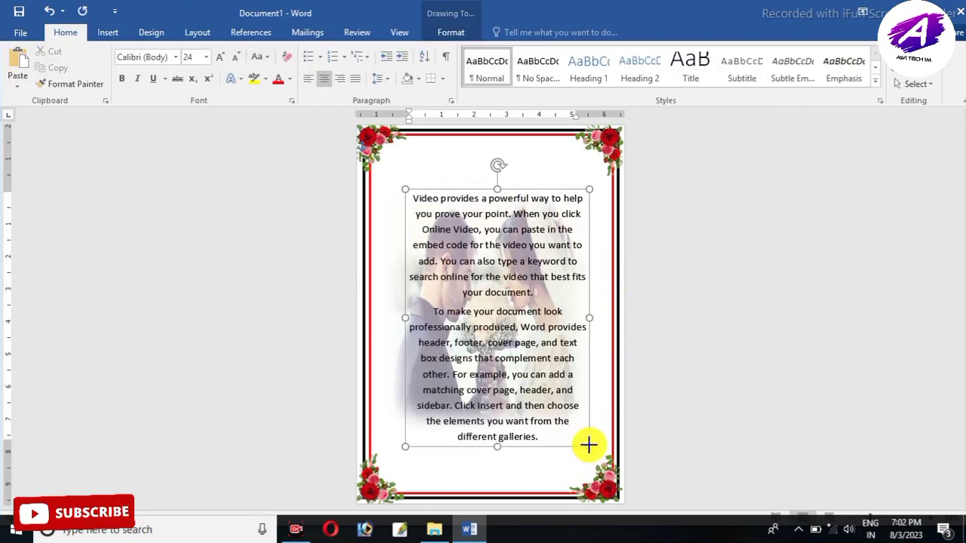